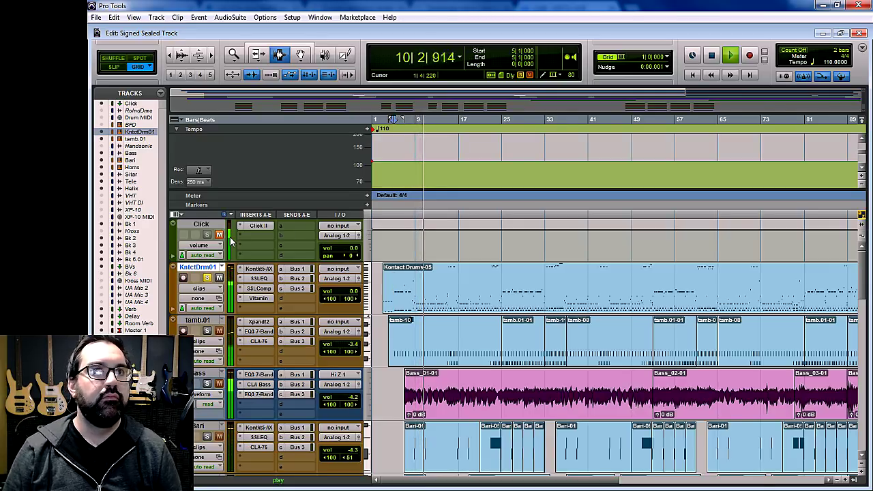
Play the soloed Kontakt drums from bar 30, stop playback, and turn off the track's record arm
{"action": "key", "text": "space"}
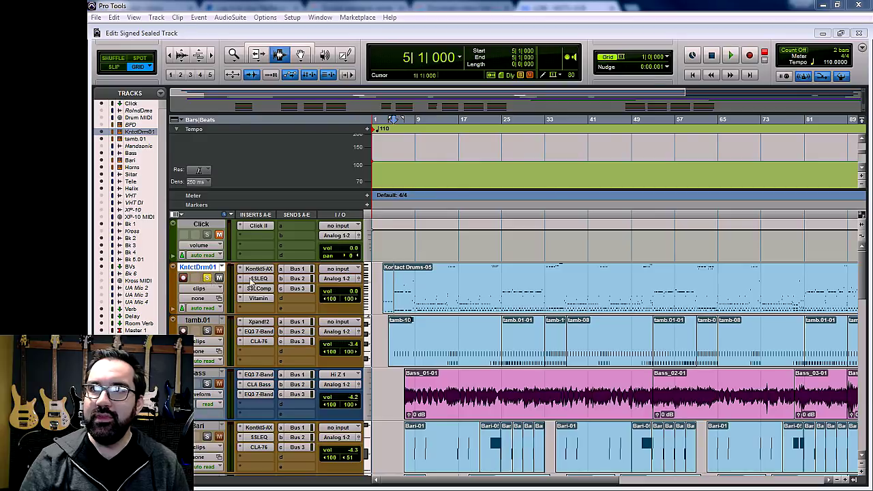
{"action": "left_click", "coordinate": [530, 296]}
{"action": "key", "text": "space"}
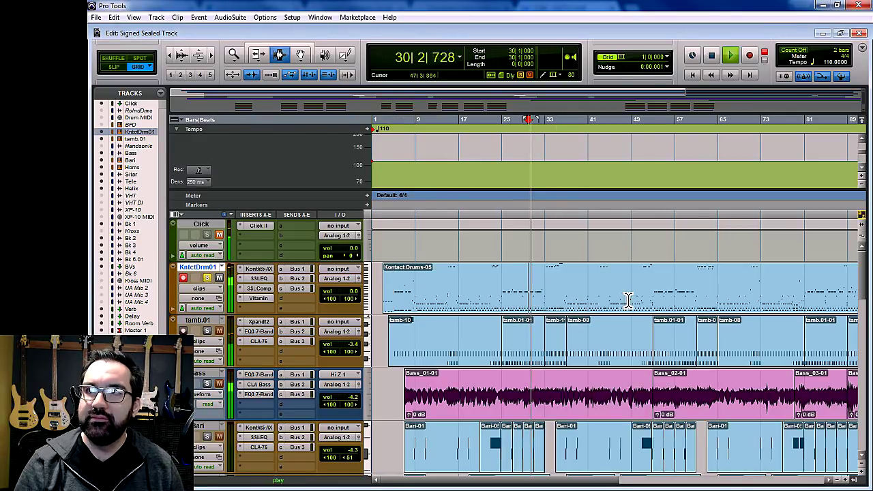
{"action": "key", "text": "space"}
{"action": "left_click", "coordinate": [183, 279]}
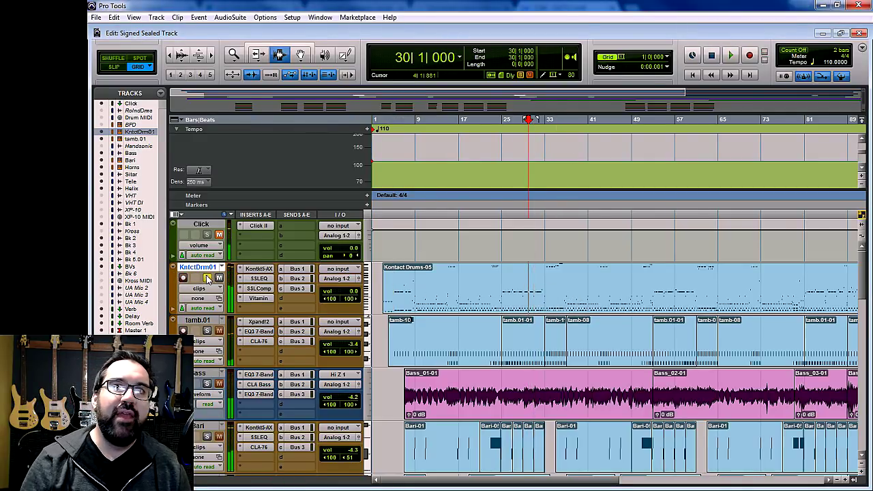
Solo the tamb.01 track and play the tambourine part from bar 22
{"action": "key", "text": "space"}
{"action": "left_click", "coordinate": [491, 359]}
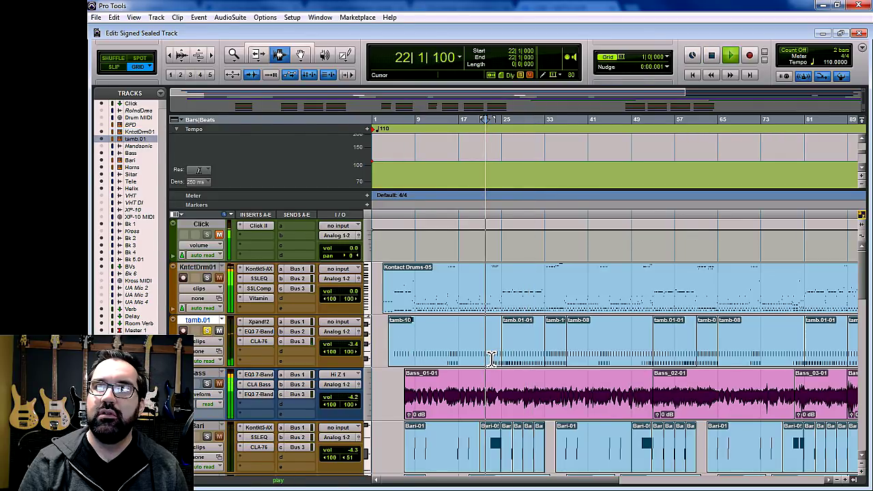
{"action": "key", "text": "space"}
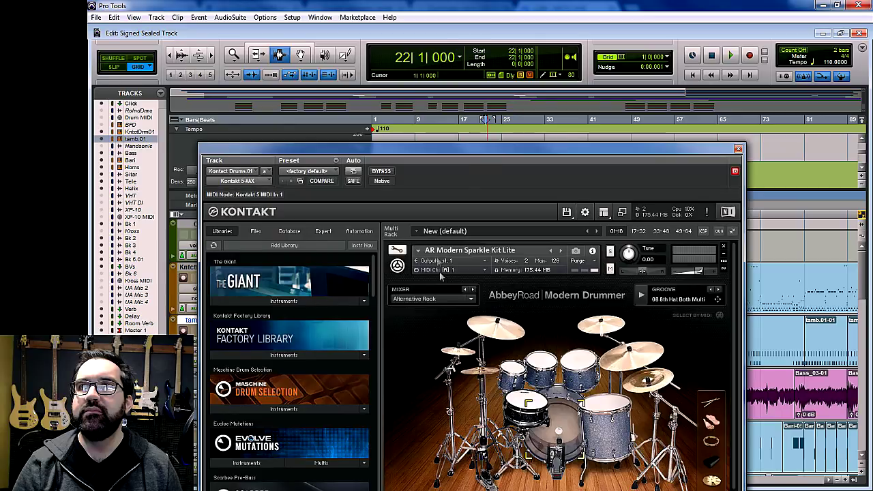
Reposition the Kontakt plug-in window to examine the whole drum kit, and close the window
{"action": "left_click_drag", "start_coordinate": [458, 154], "coordinate": [457, 33]}
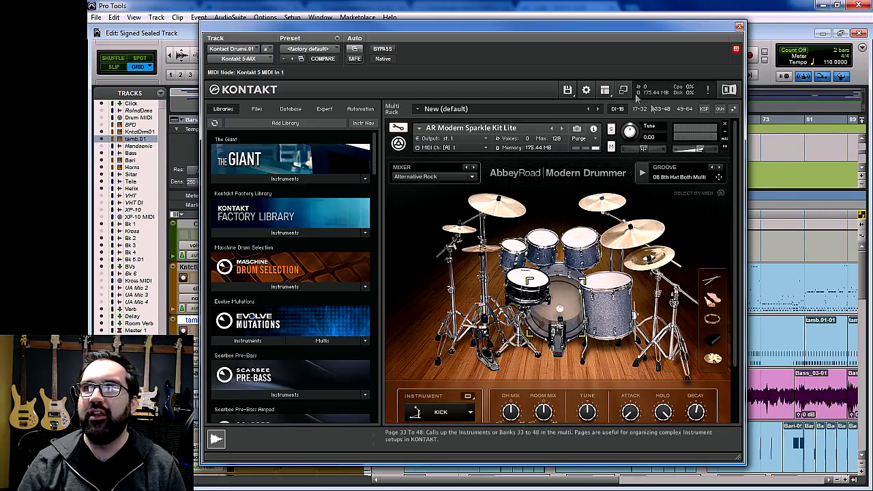
{"action": "left_click", "coordinate": [738, 27]}
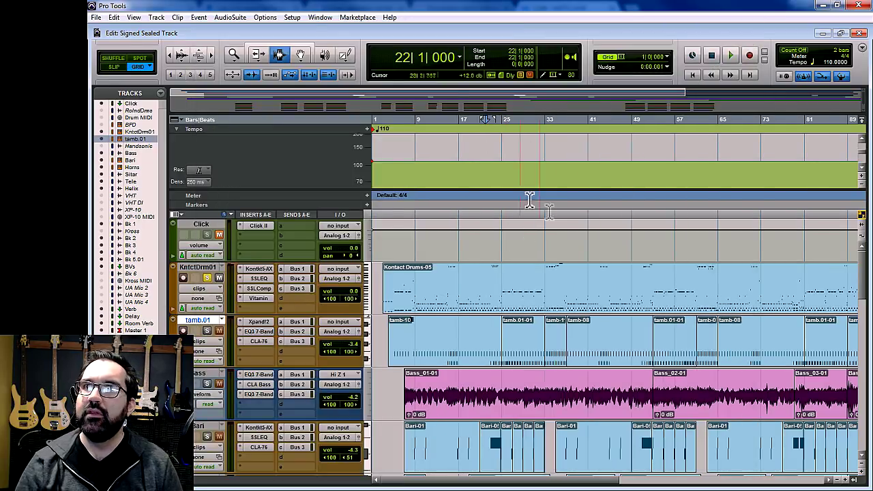
Play the Kontakt drums and tambourine soloed together, starting from bar 22 and again from bar 25
{"action": "key", "text": "space"}
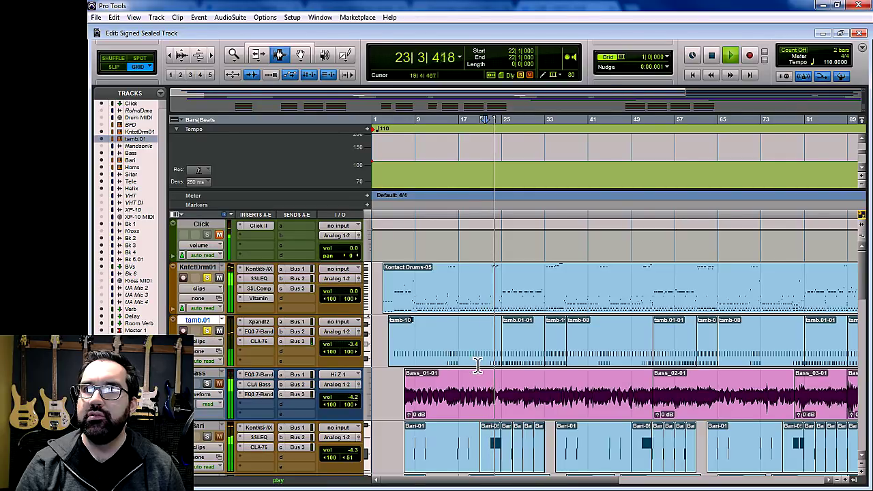
{"action": "left_click", "coordinate": [503, 360]}
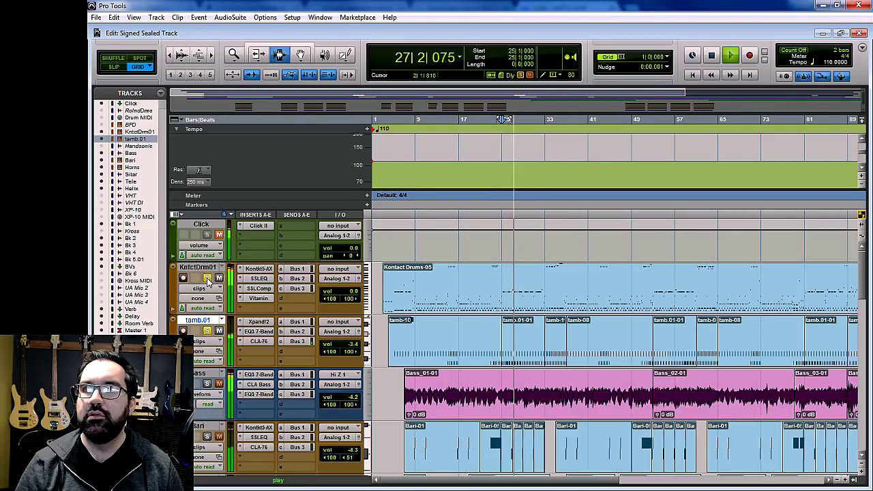
{"action": "key", "text": "space"}
Play the Bass track from bar 25, first soloed alone and with the drums and tambourine added to the solo
{"action": "scroll", "coordinate": [208, 336], "scroll_direction": "down", "scroll_amount": 1}
{"action": "scroll", "coordinate": [341, 355], "scroll_direction": "down", "scroll_amount": 1}
{"action": "scroll", "coordinate": [479, 380], "scroll_direction": "up", "scroll_amount": 1}
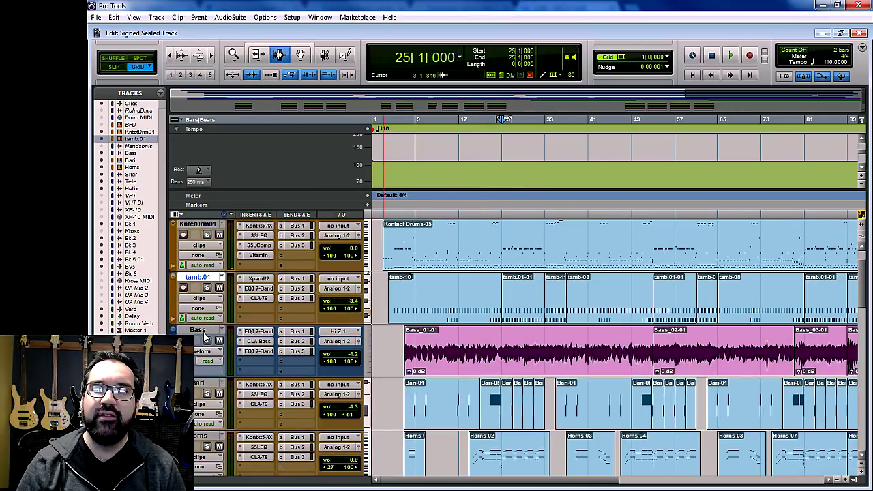
{"action": "key", "text": "space"}
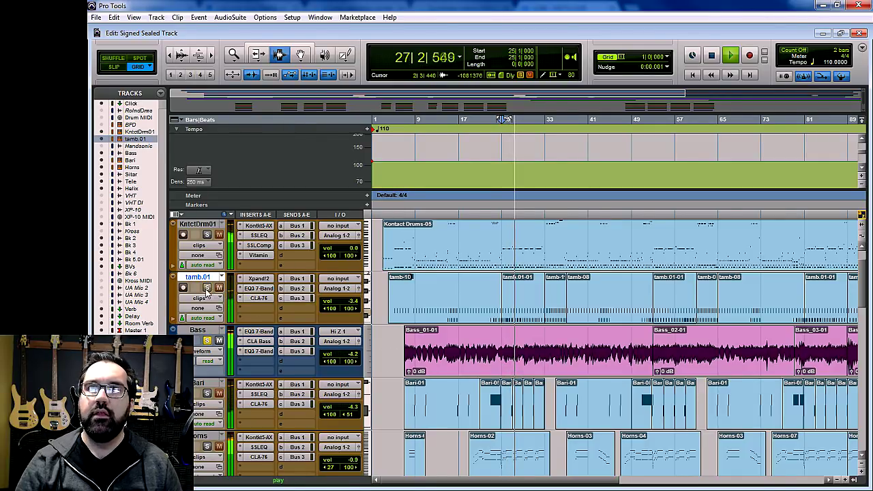
{"action": "scroll", "coordinate": [208, 236], "scroll_direction": "up", "scroll_amount": 2}
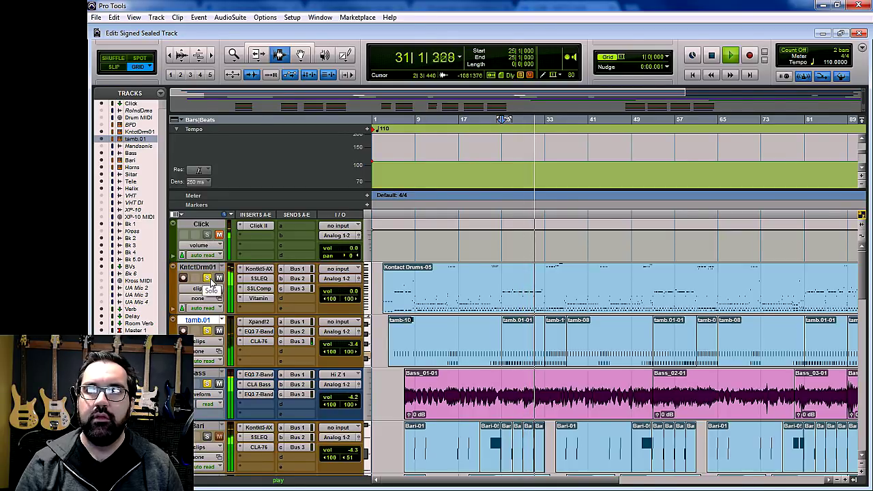
{"action": "key", "text": "space"}
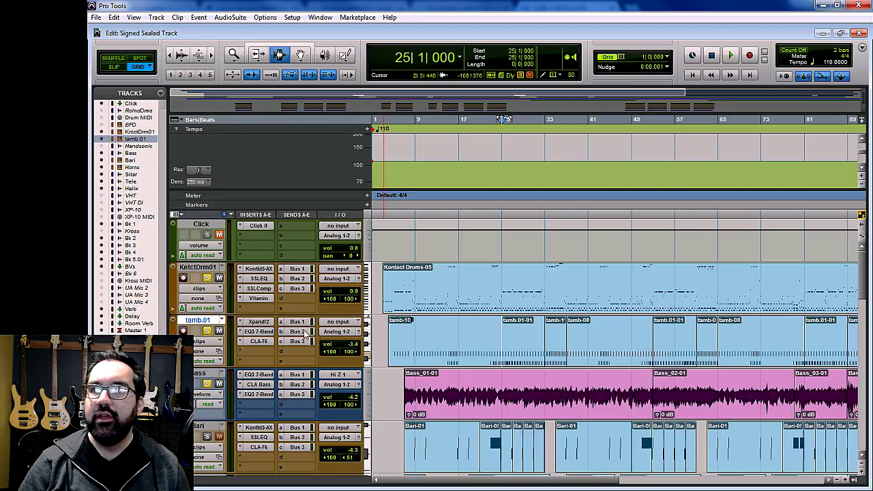
Add the Sitar track to the soloed rhythm tracks and play the section from bar 5
{"action": "scroll", "coordinate": [605, 379], "scroll_direction": "down", "scroll_amount": 5}
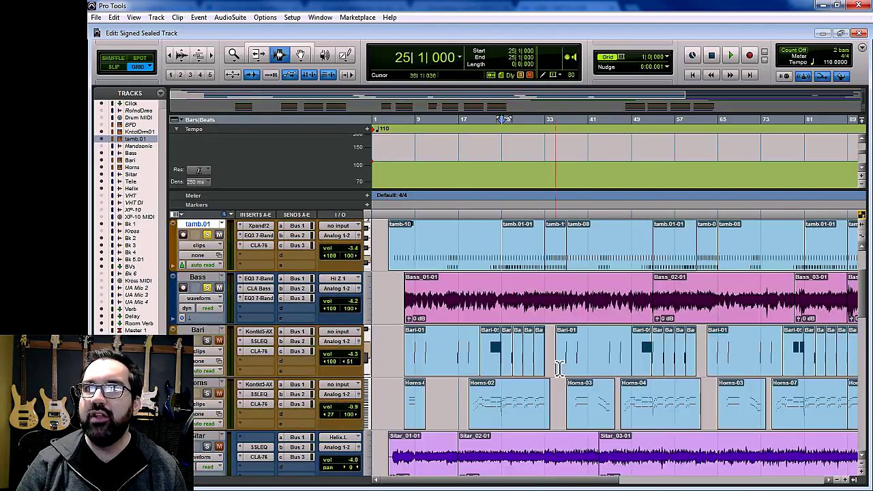
{"action": "scroll", "coordinate": [286, 331], "scroll_direction": "up", "scroll_amount": 2}
{"action": "scroll", "coordinate": [307, 338], "scroll_direction": "down", "scroll_amount": 2}
{"action": "scroll", "coordinate": [307, 339], "scroll_direction": "down", "scroll_amount": 1}
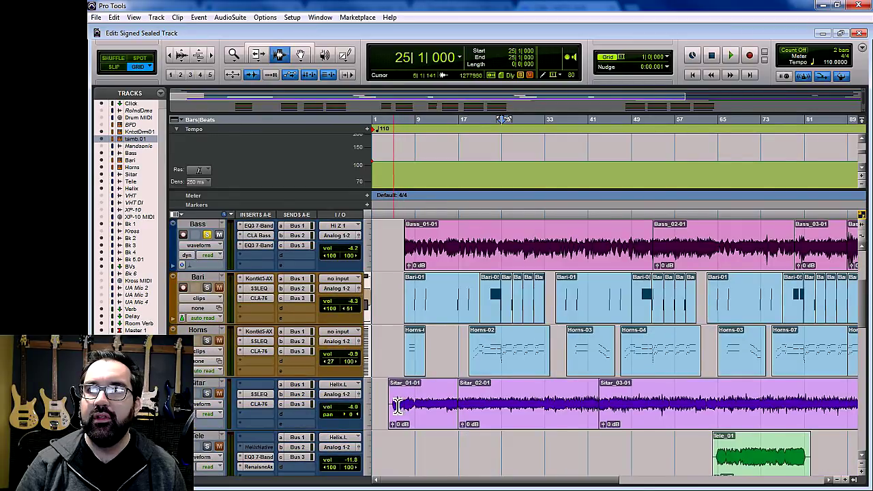
{"action": "left_click", "coordinate": [397, 405]}
{"action": "key", "text": "space"}
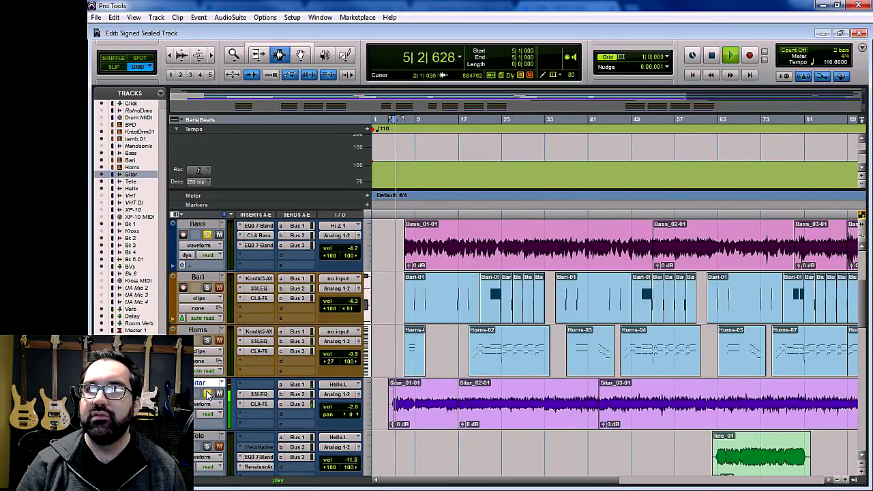
{"action": "key", "text": "space"}
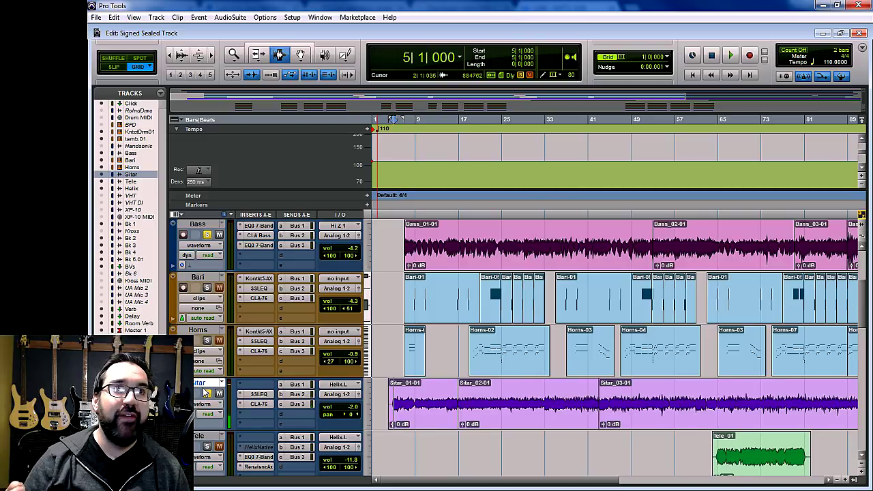
{"action": "key", "text": "space"}
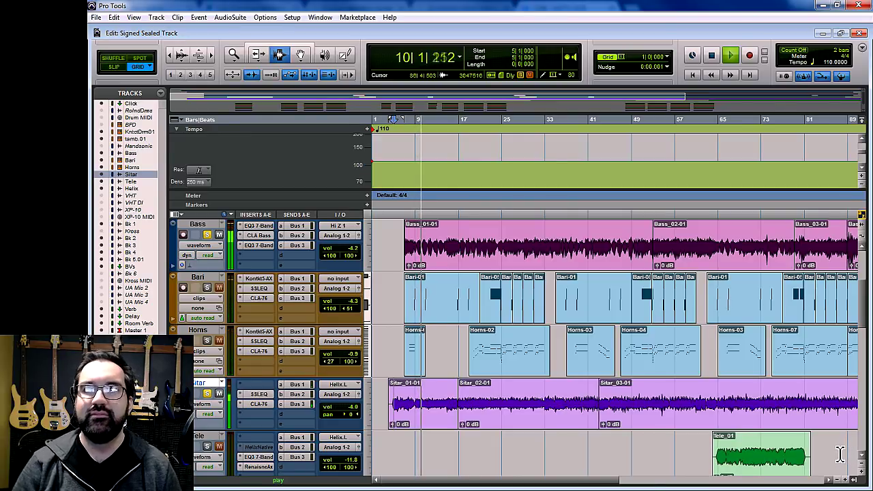
{"action": "scroll", "coordinate": [836, 454], "scroll_direction": "down", "scroll_amount": 2}
{"action": "key", "text": "space"}
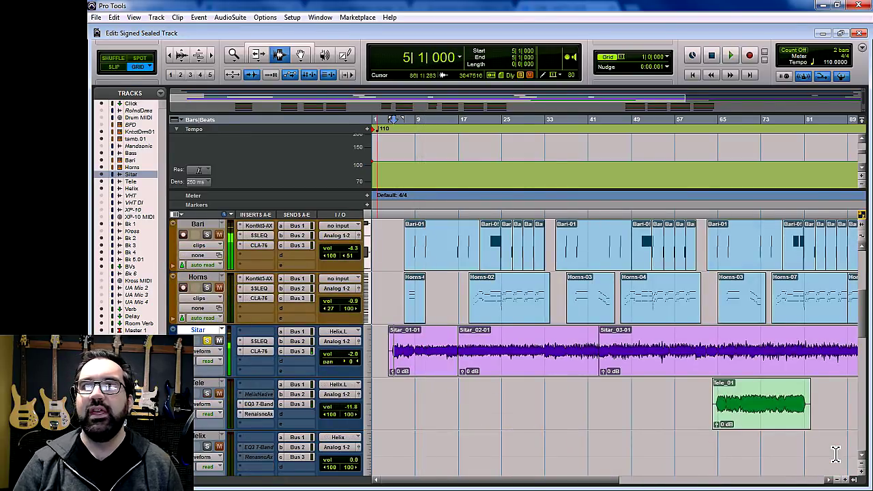
Play the Tele part from bar 64, soloed with the Sitar and alone, and clear the solos to hear it in the mix
{"action": "left_click", "coordinate": [730, 403]}
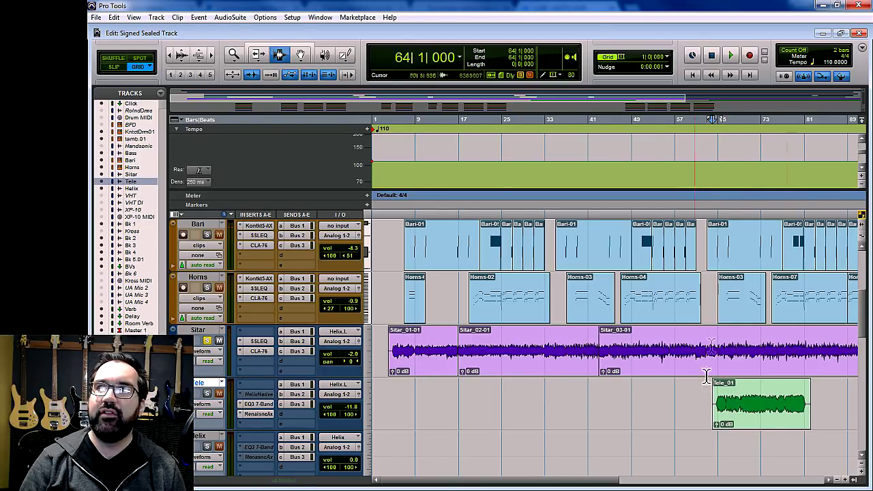
{"action": "key", "text": "space"}
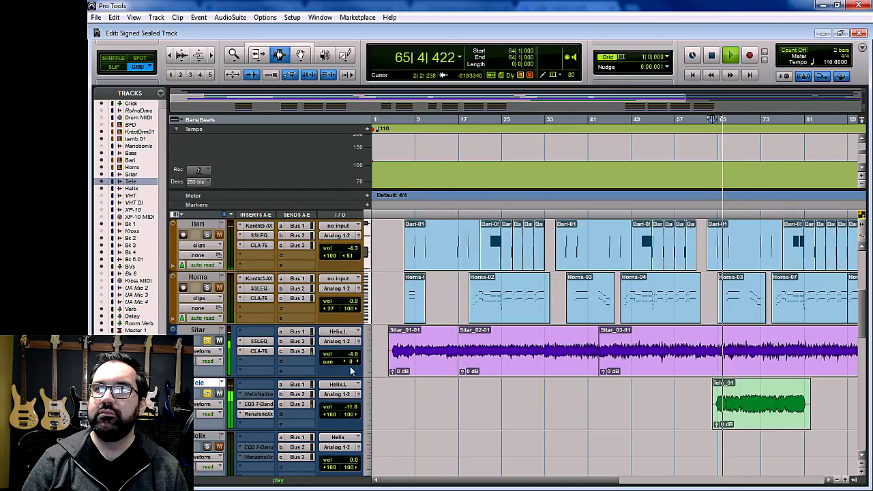
{"action": "left_click", "coordinate": [206, 394]}
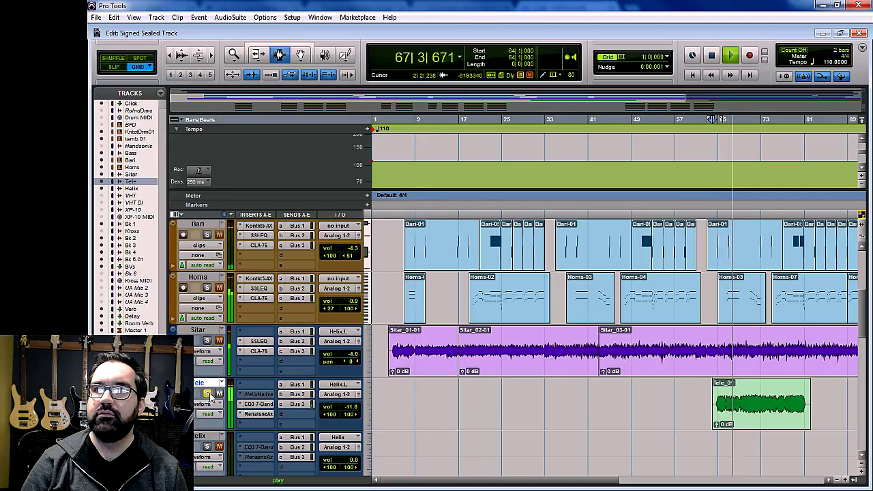
{"action": "scroll", "coordinate": [663, 409], "scroll_direction": "down", "scroll_amount": 2}
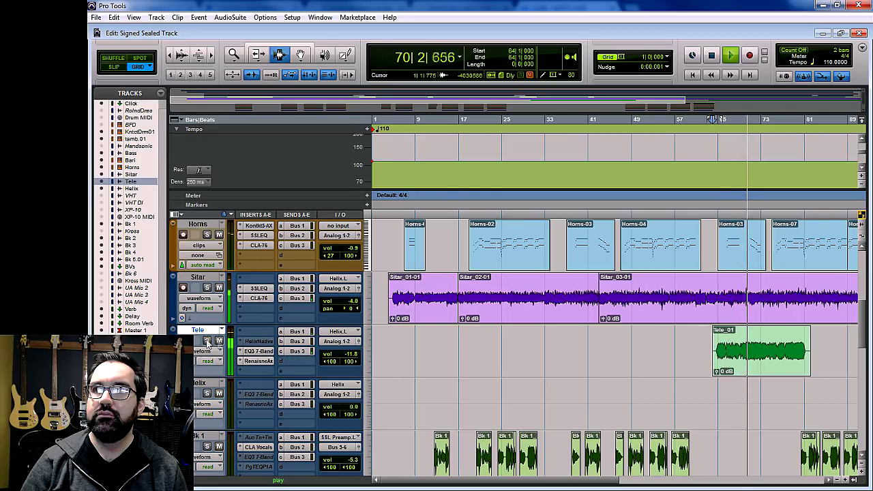
{"action": "key", "text": "space"}
Solo the Bari track and play its opening notes from bar 8
{"action": "scroll", "coordinate": [520, 399], "scroll_direction": "up", "scroll_amount": 3}
{"action": "scroll", "coordinate": [520, 399], "scroll_direction": "up", "scroll_amount": 1}
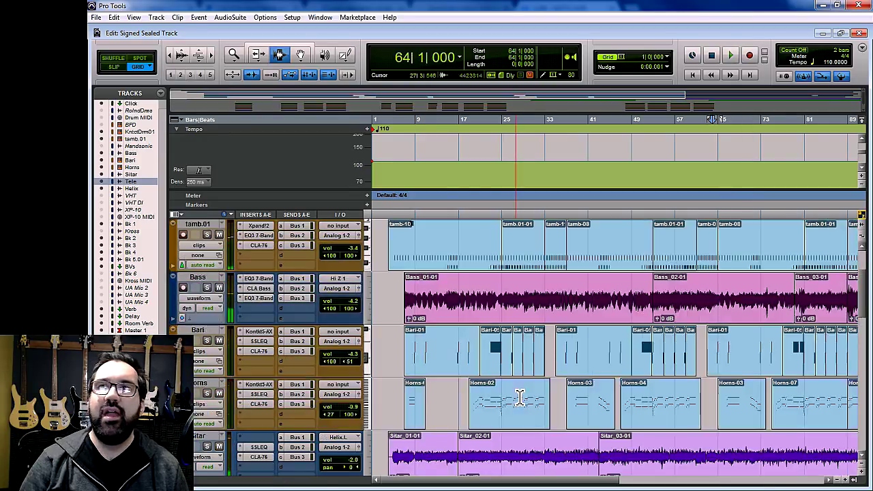
{"action": "left_click", "coordinate": [404, 351]}
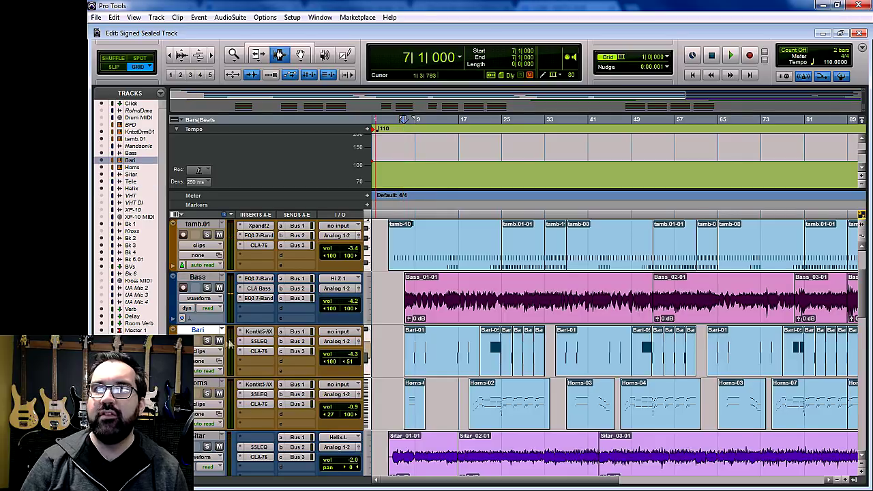
{"action": "key", "text": "space"}
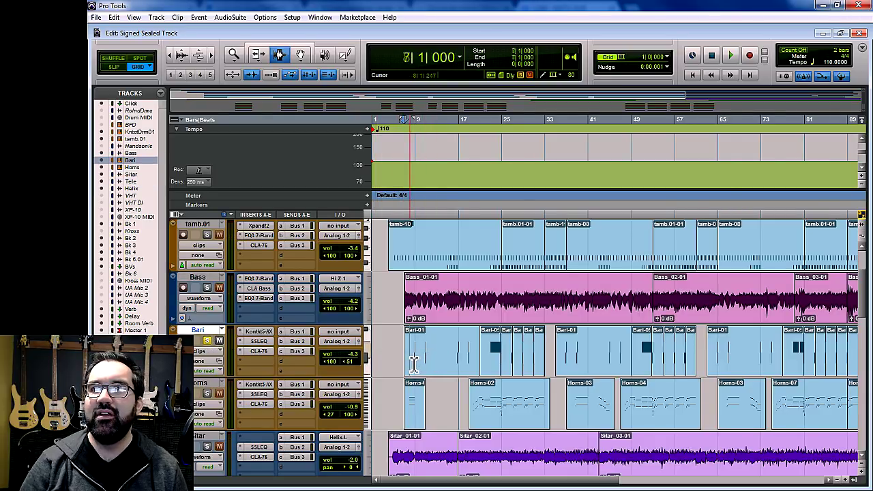
{"action": "key", "text": "ctrl+]"}
{"action": "key", "text": "ctrl+]"}
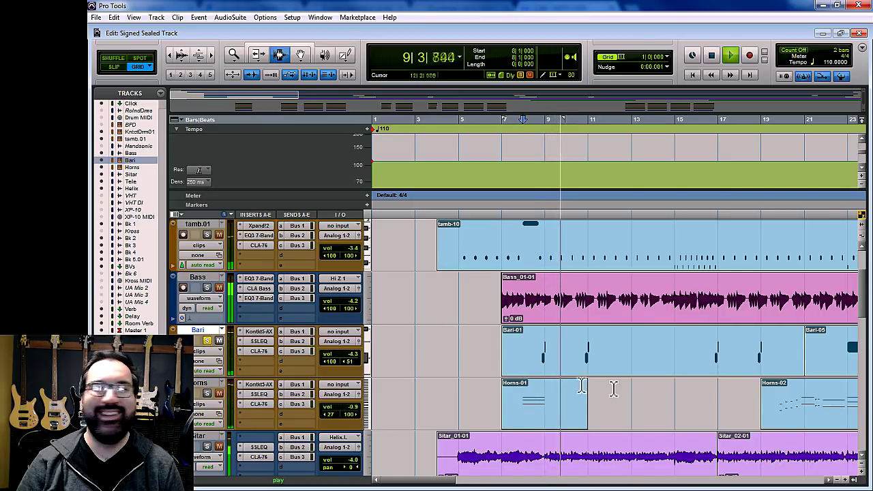
{"action": "key", "text": "ctrl+["}
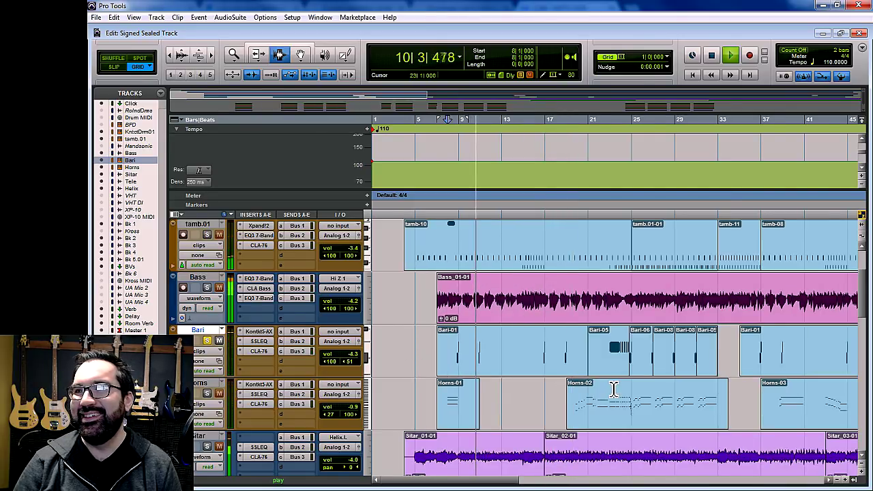
{"action": "left_click", "coordinate": [460, 361]}
{"action": "key", "text": "space"}
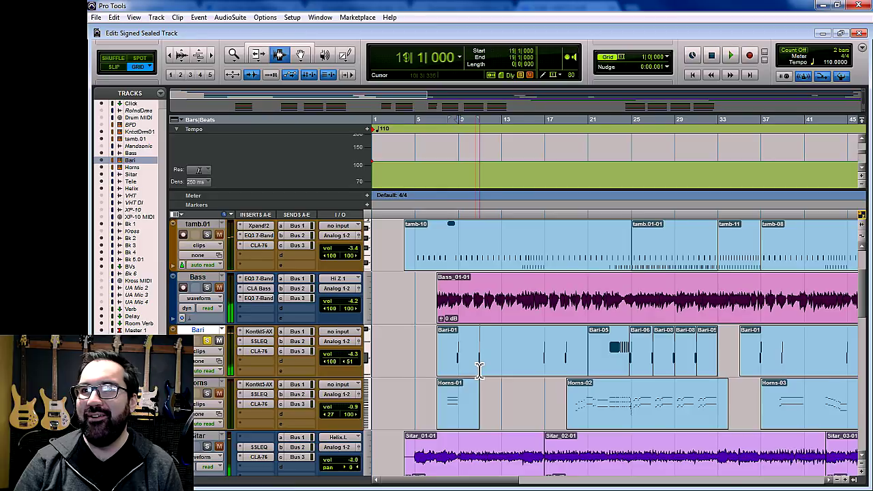
Switch to Slip mode, clear the Bari solo, and play its opening notes in the full mix from the middle of bar 8
{"action": "left_click", "coordinate": [457, 369]}
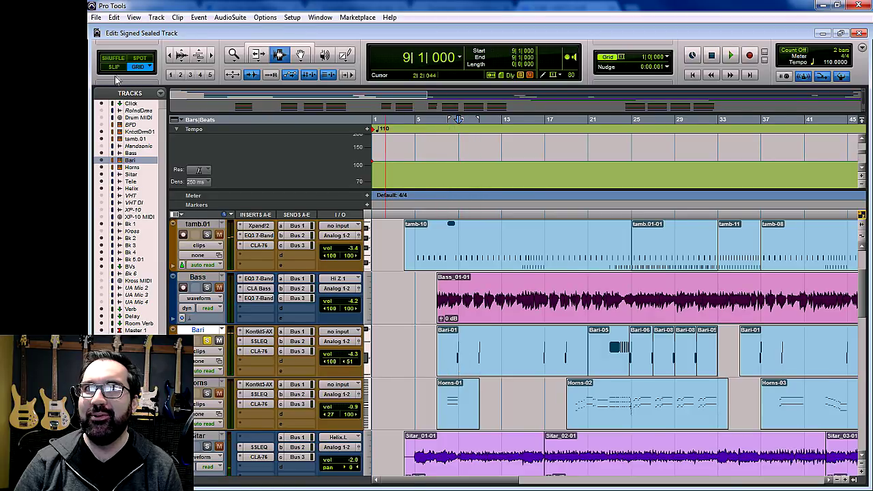
{"action": "key", "text": "F3"}
{"action": "left_click", "coordinate": [450, 351]}
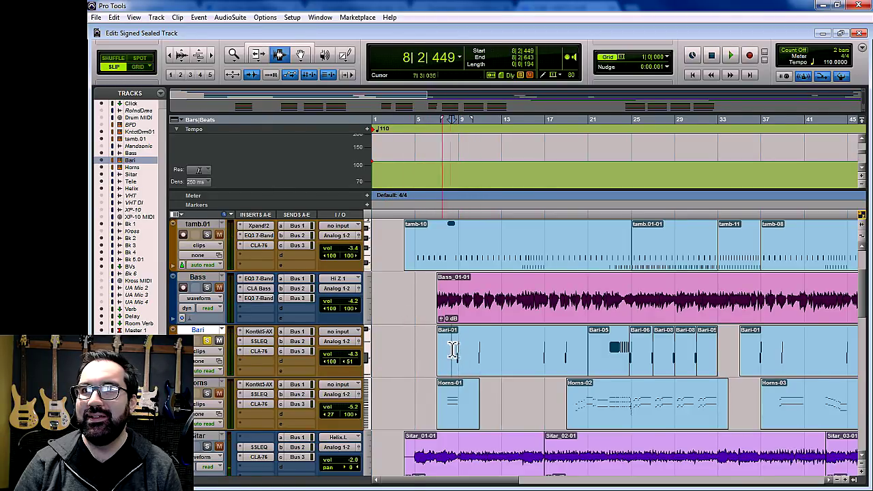
{"action": "left_click", "coordinate": [208, 341]}
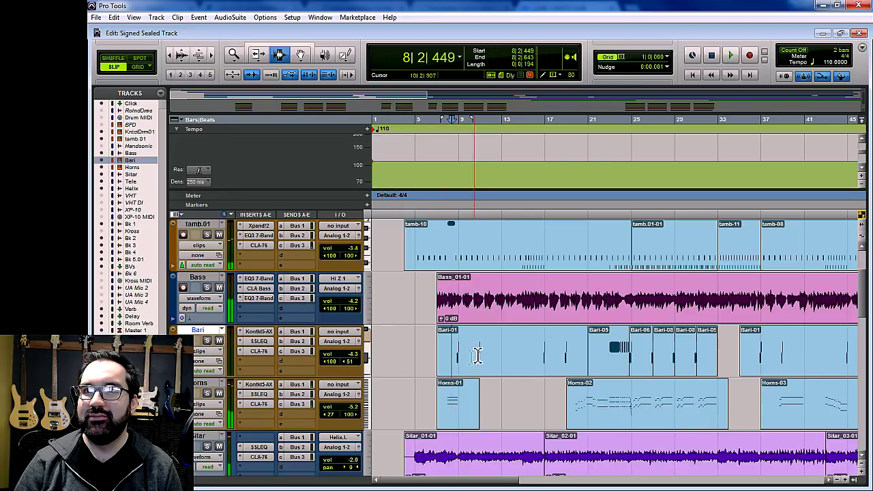
{"action": "key", "text": "space"}
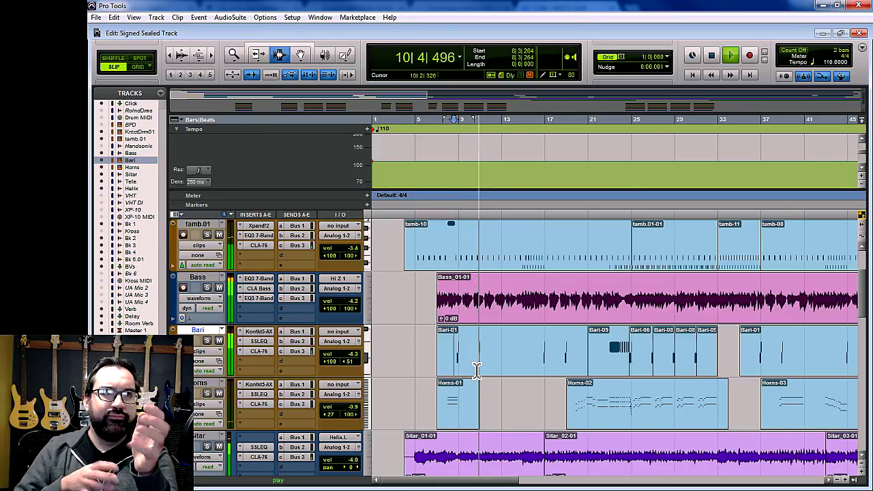
{"action": "key", "text": "space"}
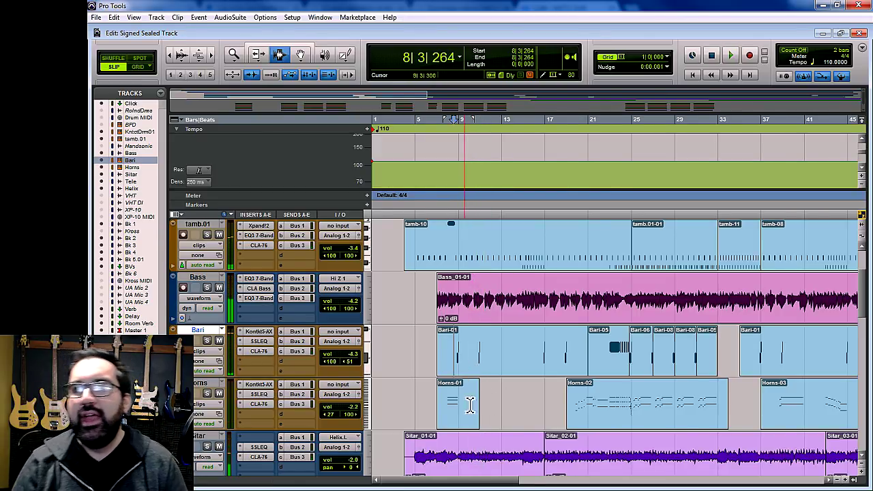
Solo the Horns track, view its Session Horns instrument in Kontakt, and play the Horns-02 part from bar 19
{"action": "left_click", "coordinate": [574, 412]}
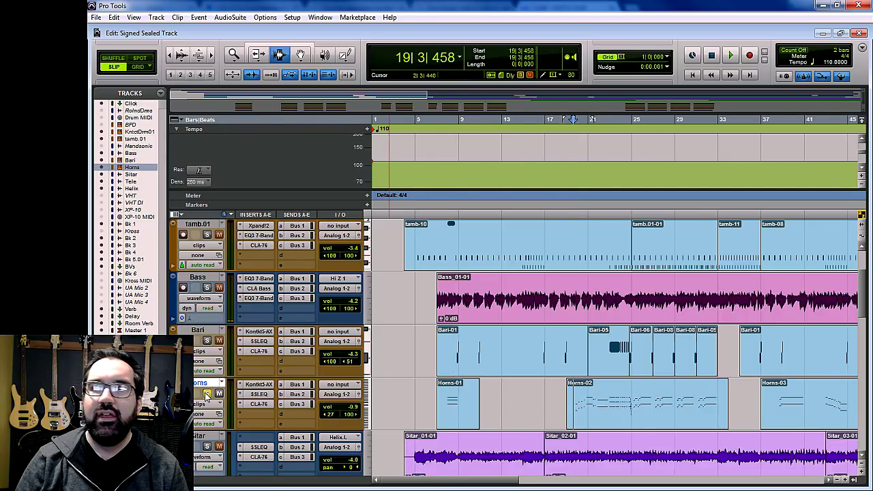
{"action": "left_click", "coordinate": [254, 385]}
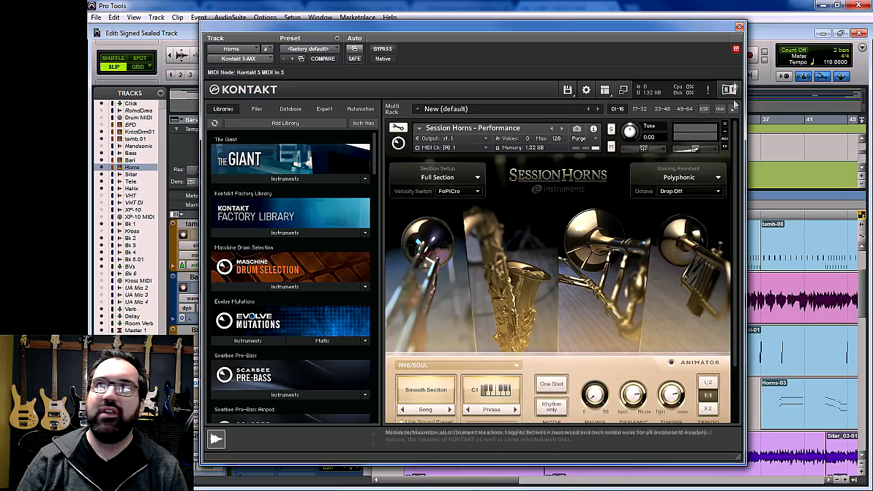
{"action": "left_click", "coordinate": [739, 26]}
{"action": "left_click", "coordinate": [733, 54]}
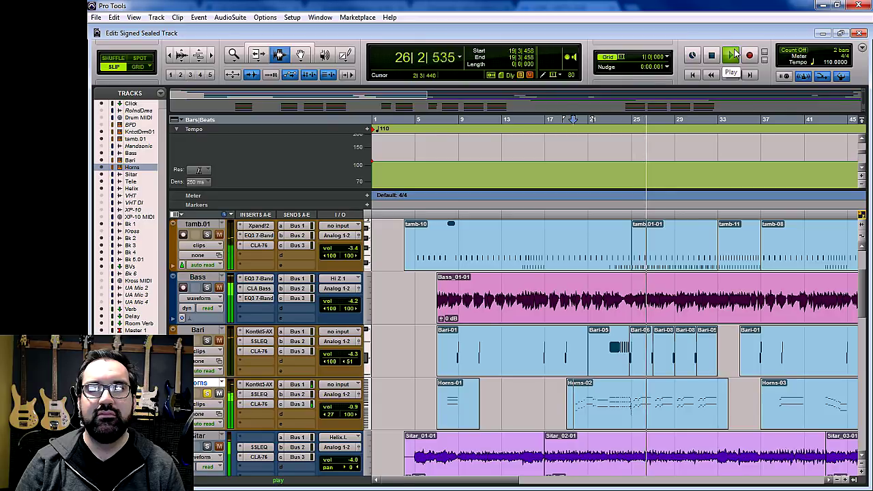
{"action": "left_click", "coordinate": [711, 55]}
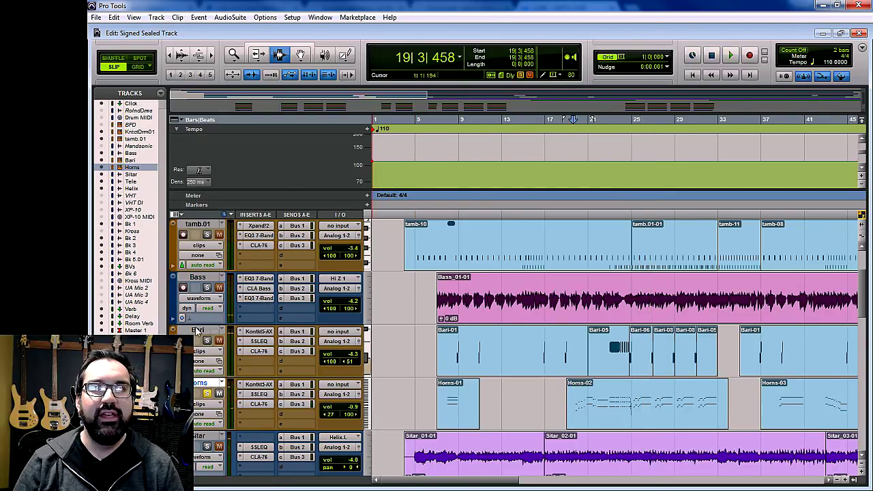
Play the first backing vocal phrase from bar 12 with Bk 1 through Bk 5.01 soloed, and clear the solos
{"action": "scroll", "coordinate": [469, 390], "scroll_direction": "down", "scroll_amount": 10}
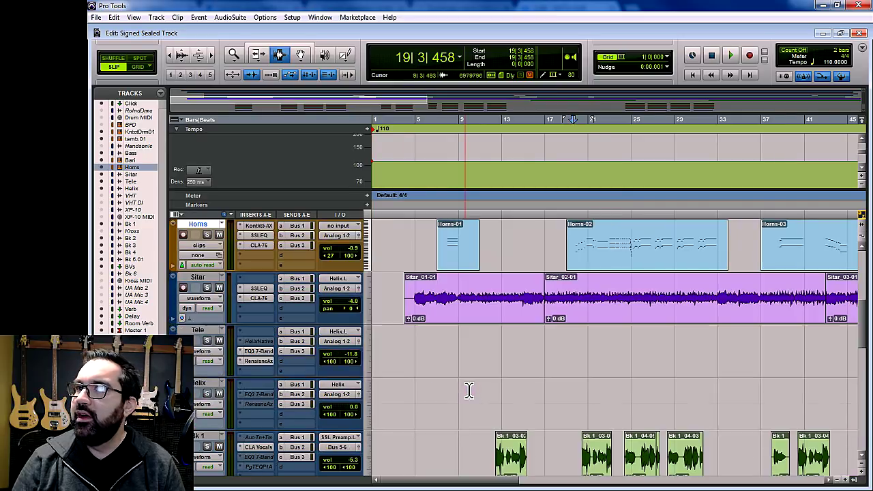
{"action": "key", "text": "ctrl+bracketleft"}
{"action": "scroll", "coordinate": [470, 390], "scroll_direction": "down", "scroll_amount": 8}
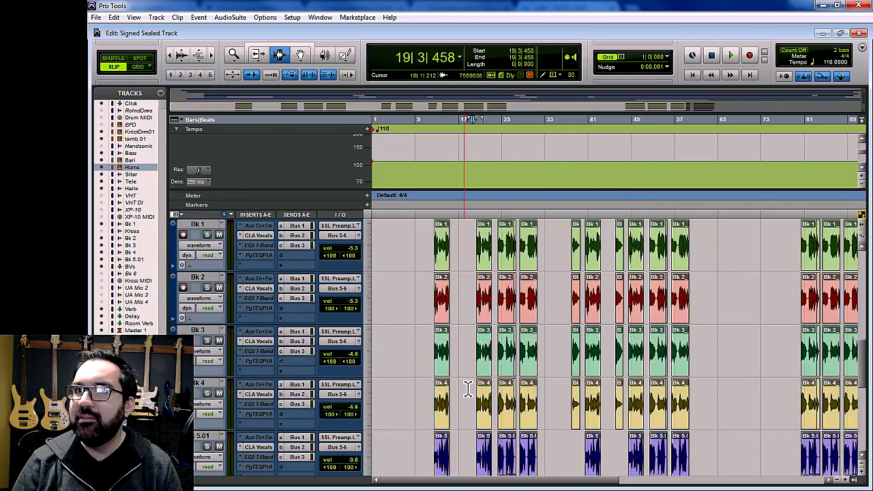
{"action": "scroll", "coordinate": [468, 389], "scroll_direction": "up", "scroll_amount": 5}
{"action": "scroll", "coordinate": [469, 389], "scroll_direction": "up", "scroll_amount": 3}
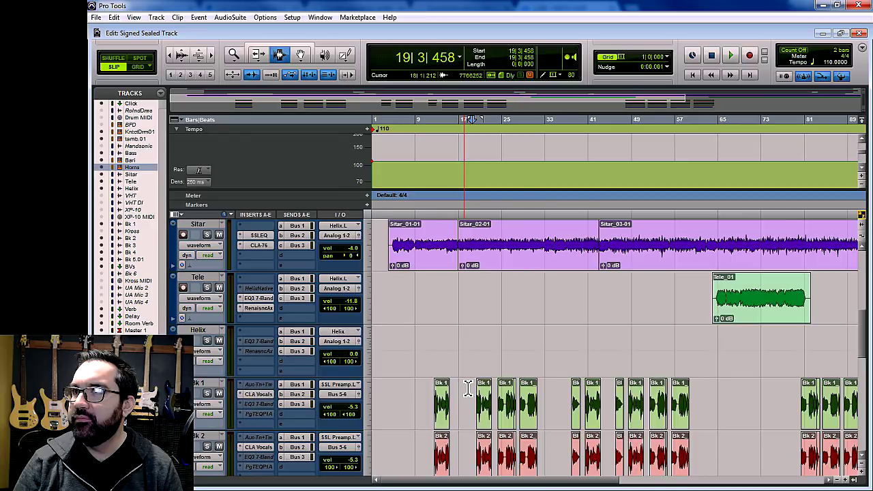
{"action": "scroll", "coordinate": [468, 387], "scroll_direction": "down", "scroll_amount": 3}
{"action": "left_click", "coordinate": [437, 307]}
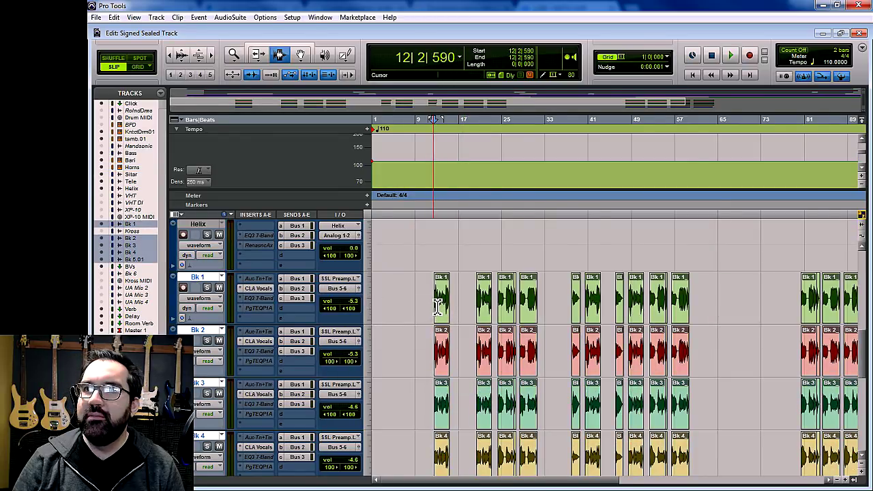
{"action": "key", "text": "ctrl+bracketright"}
{"action": "key", "text": "ctrl+bracketright"}
{"action": "key", "text": "ctrl+bracketright"}
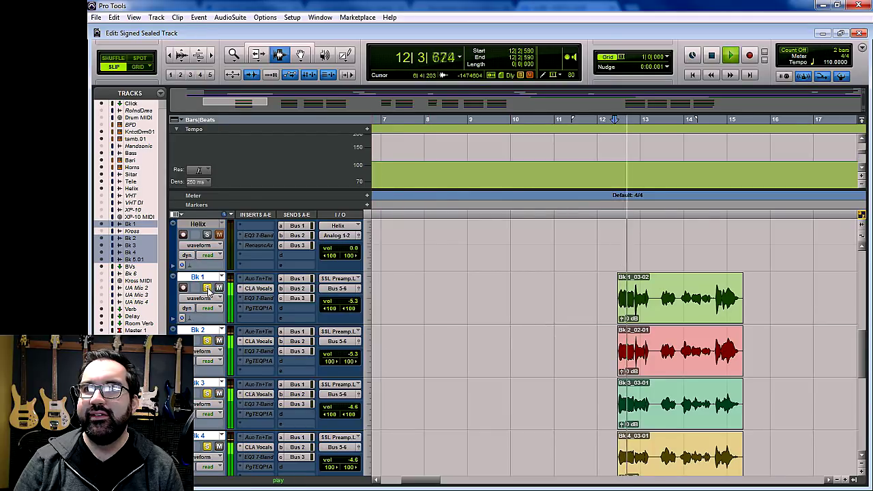
{"action": "scroll", "coordinate": [392, 352], "scroll_direction": "down", "scroll_amount": 2}
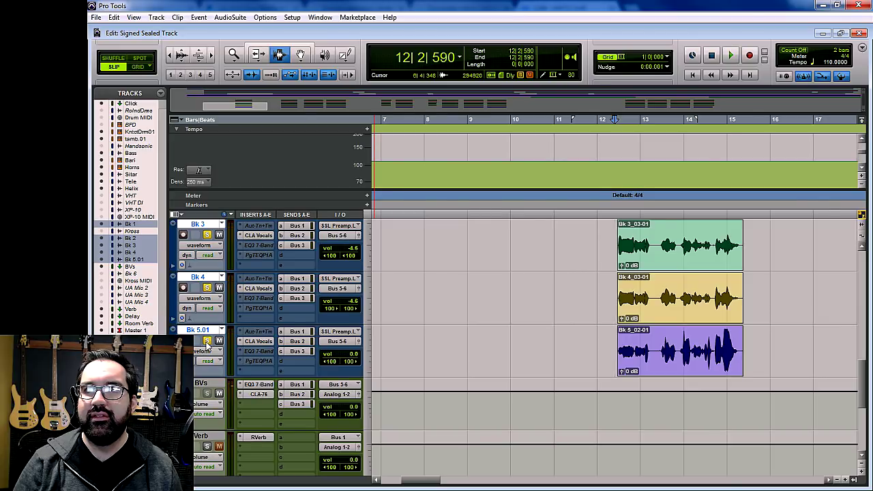
{"action": "scroll", "coordinate": [609, 395], "scroll_direction": "up", "scroll_amount": 2}
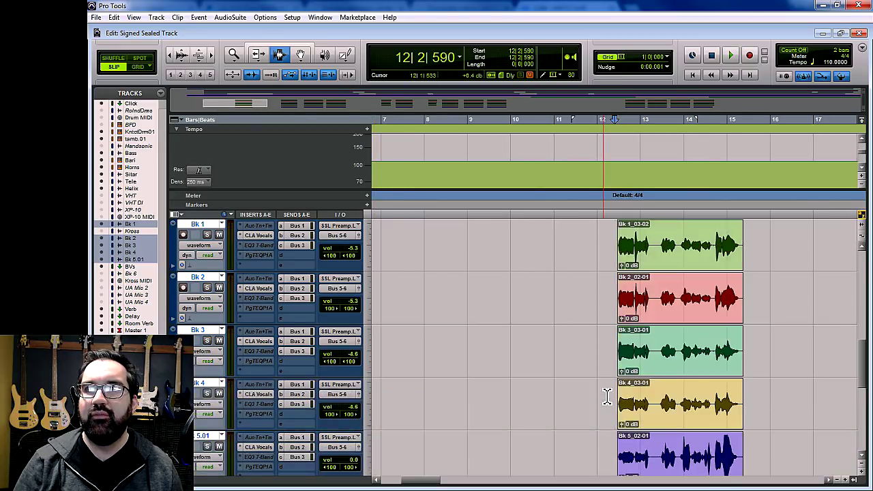
Solo the Bk 1 backing vocal and play its phrase from bar 12
{"action": "scroll", "coordinate": [516, 371], "scroll_direction": "up", "scroll_amount": 2}
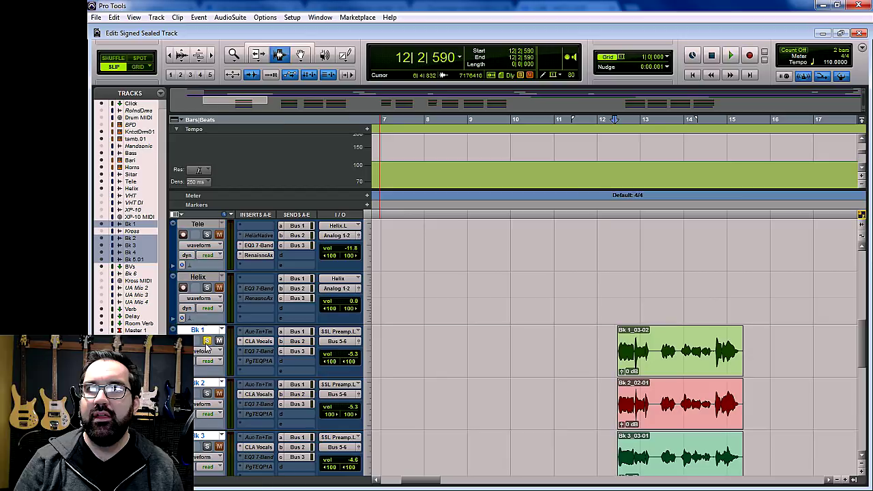
{"action": "key", "text": "space"}
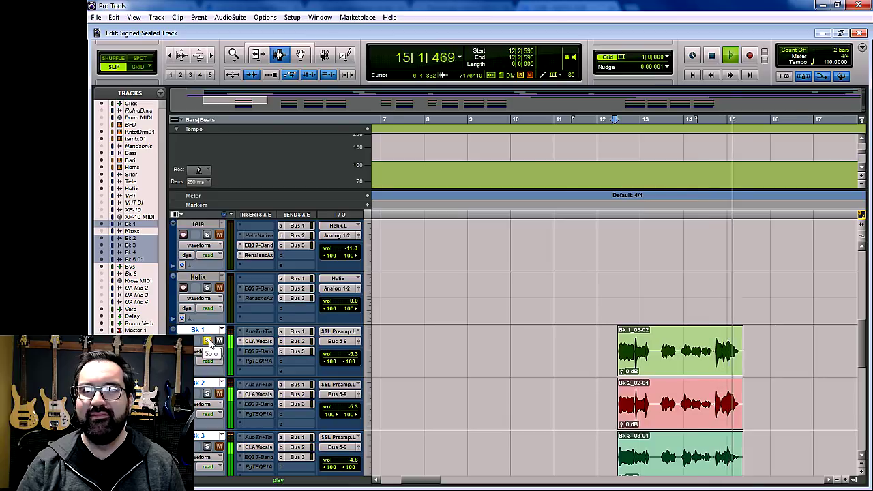
{"action": "key", "text": "space"}
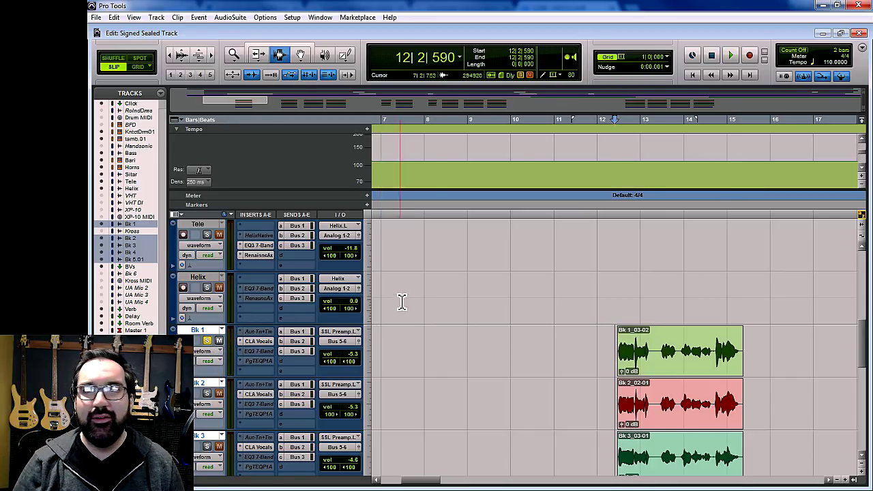
Replay the phrase from bar 12 with Bk 2 added to the soloed Bk 1
{"action": "key", "text": "space"}
{"action": "left_click", "coordinate": [207, 394]}
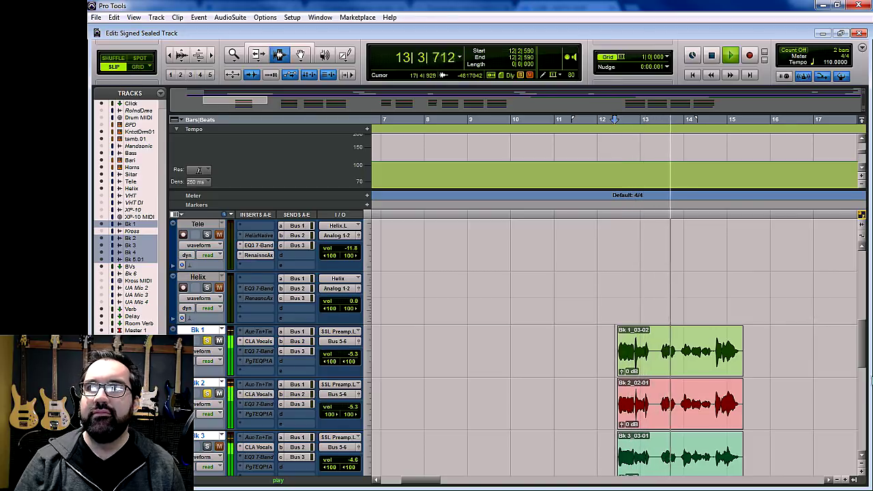
{"action": "scroll", "coordinate": [672, 367], "scroll_direction": "down", "scroll_amount": 2}
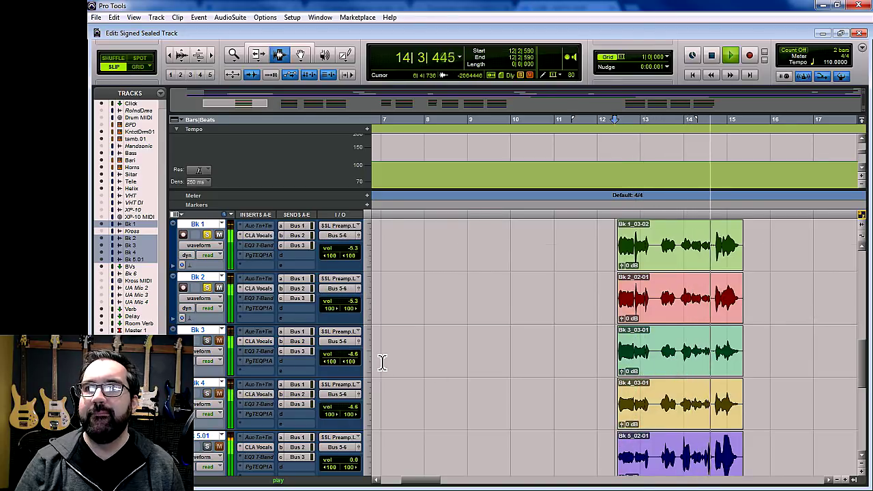
{"action": "key", "text": "space"}
Clear the Bk 1 and Bk 2 solos and play the bar 12 phrase with only Bk 3 and Bk 4 soloed
{"action": "left_click", "coordinate": [208, 287]}
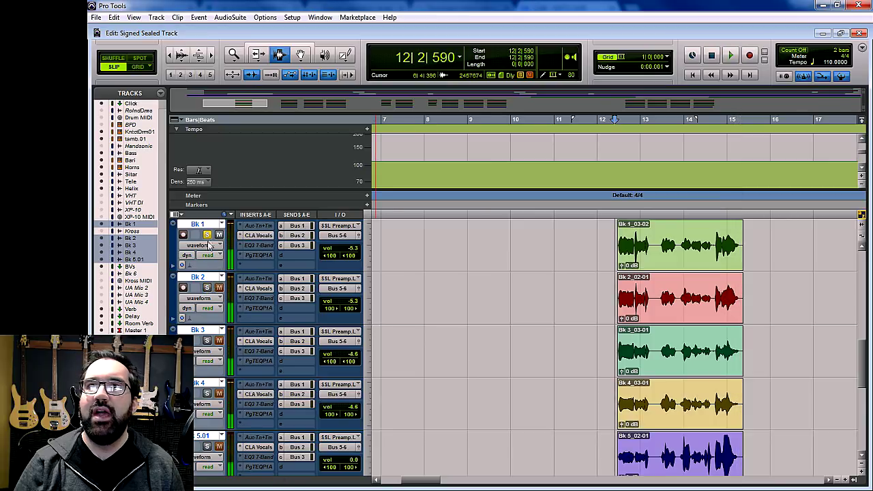
{"action": "left_click", "coordinate": [208, 235]}
{"action": "key", "text": "space"}
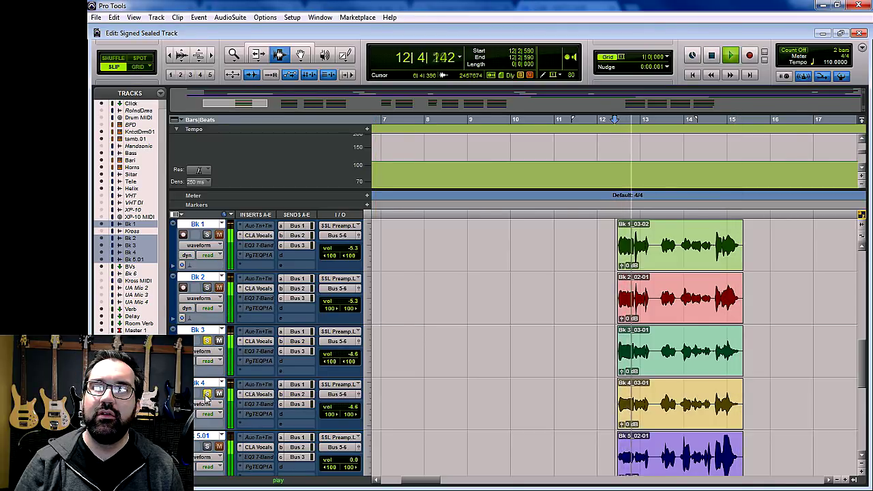
{"action": "scroll", "coordinate": [283, 392], "scroll_direction": "down", "scroll_amount": 1}
{"action": "scroll", "coordinate": [283, 392], "scroll_direction": "up", "scroll_amount": 1}
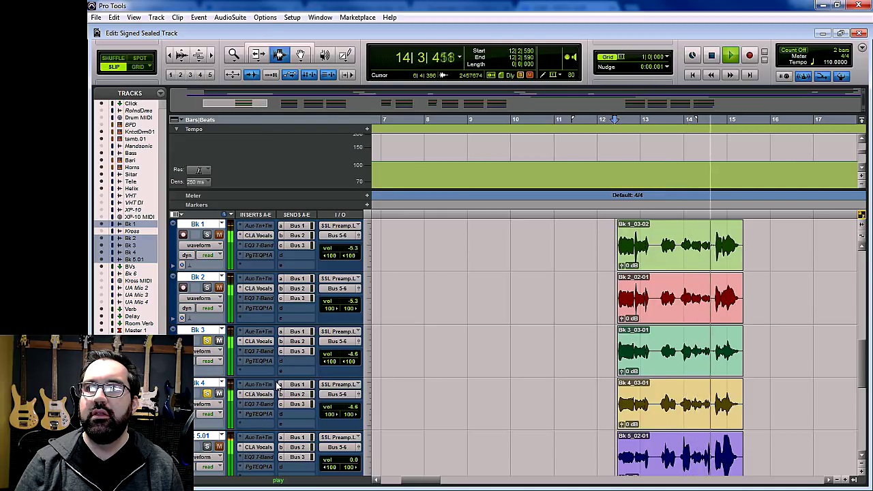
{"action": "key", "text": "space"}
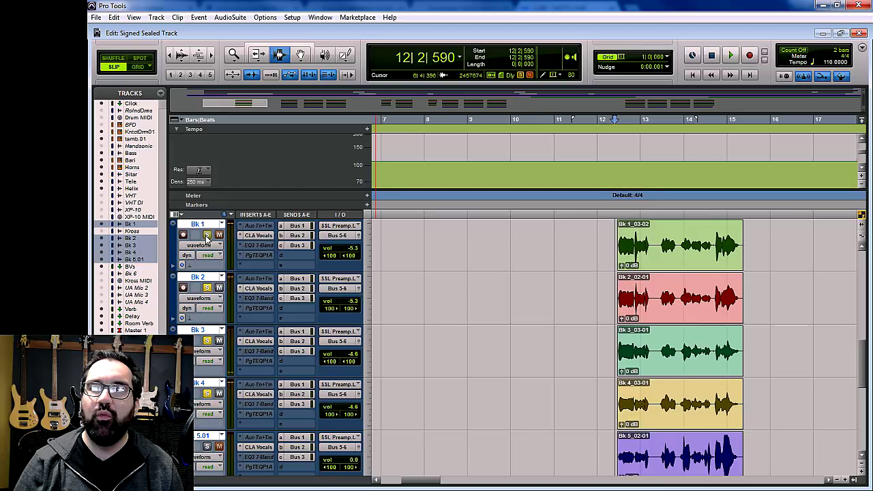
Play all five backing vocals together from bar 12, with Bk 1 through Bk 5.01 soloed
{"action": "scroll", "coordinate": [283, 313], "scroll_direction": "down", "scroll_amount": 1}
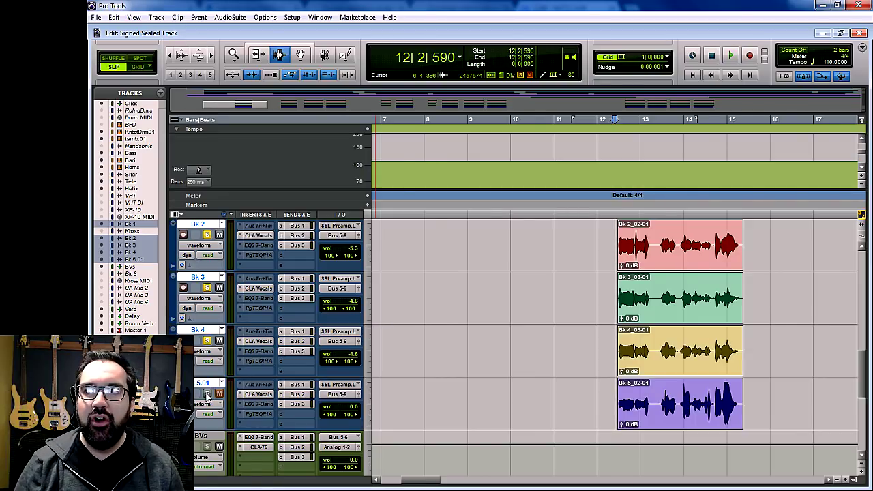
{"action": "key", "text": "space"}
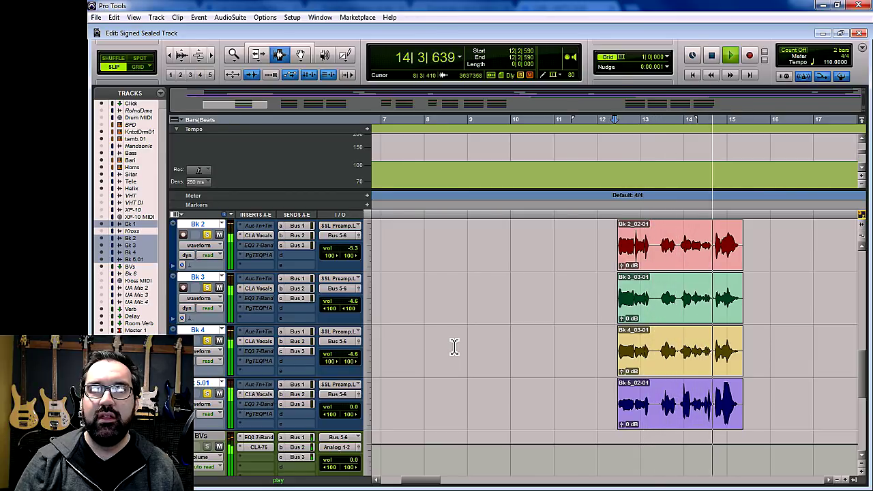
{"action": "key", "text": "space"}
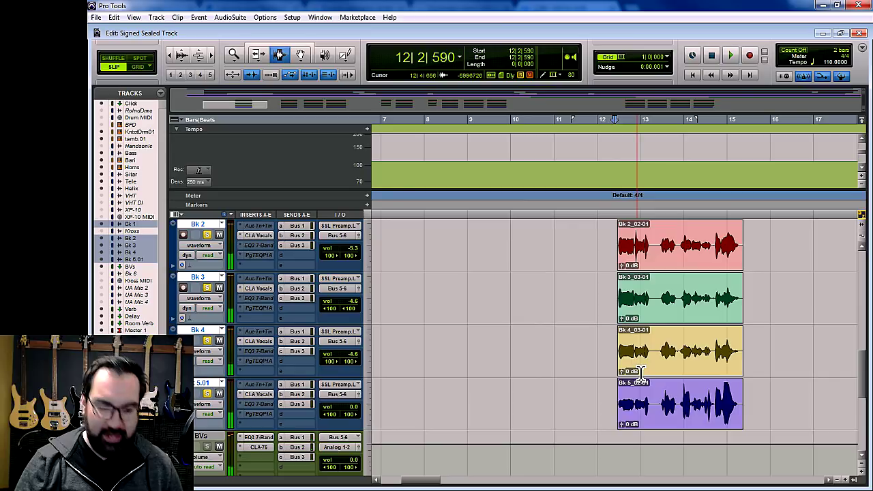
Play the short backing vocal phrase from bar 38 with the vocal tracks still soloed
{"action": "key", "text": "ctrl+bracketleft"}
{"action": "key", "text": "ctrl+bracketleft"}
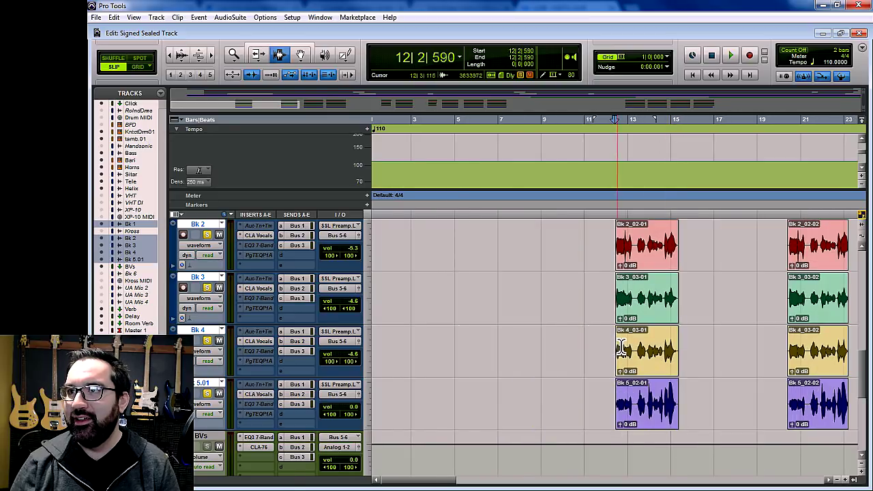
{"action": "left_click", "coordinate": [610, 345]}
{"action": "key", "text": "ctrl+bracketleft"}
{"action": "key", "text": "space"}
{"action": "left_click", "coordinate": [576, 344]}
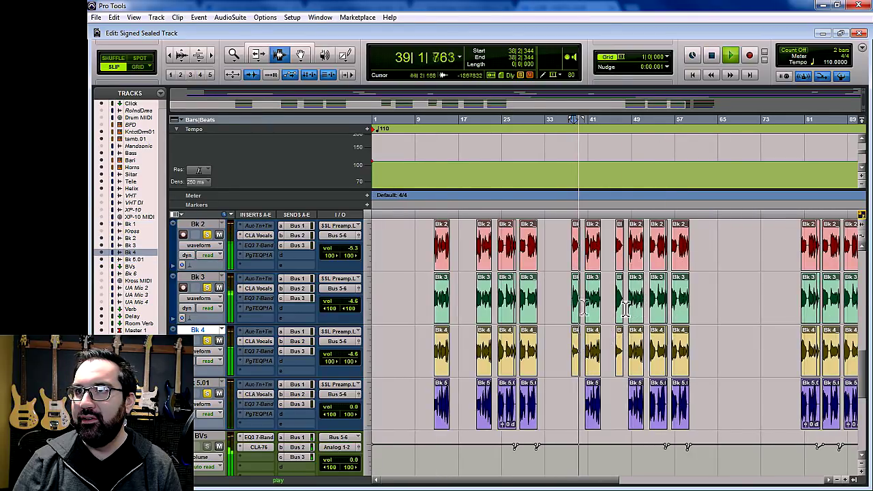
{"action": "key", "text": "space"}
Play the soloed backing vocals from the end of bar 24, and restart from beat 2 of that bar
{"action": "left_click", "coordinate": [505, 307]}
{"action": "key", "text": "ctrl+bracketright"}
{"action": "key", "text": "ctrl+bracketright"}
{"action": "key", "text": "ctrl+bracketright"}
{"action": "key", "text": "space"}
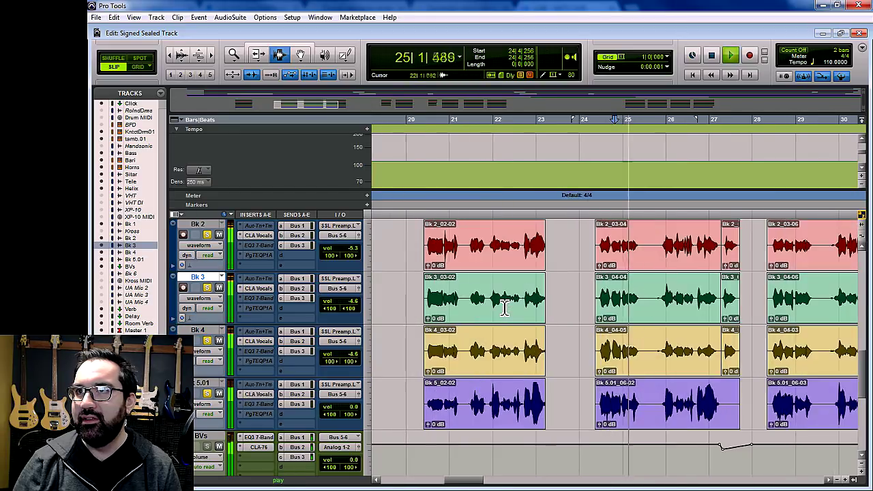
{"action": "key", "text": "space"}
{"action": "key", "text": "space"}
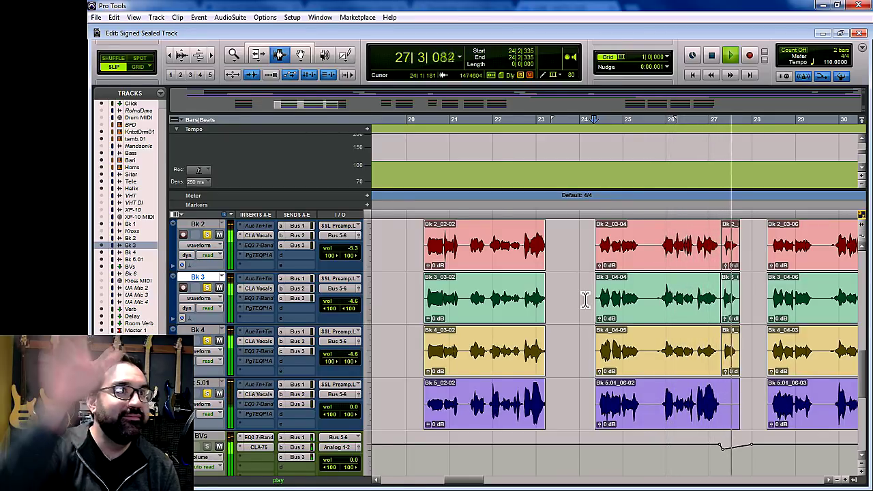
{"action": "key", "text": "space"}
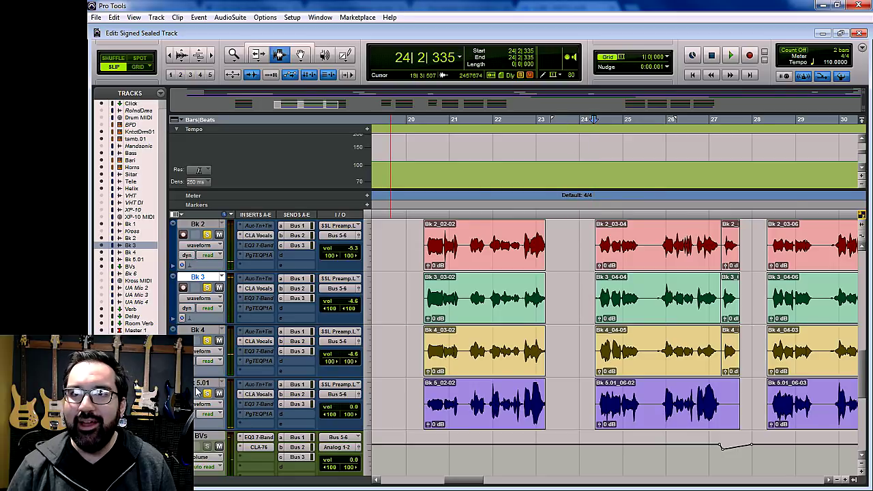
Clear the backing vocal solos and play the full mix from beat 2 of bar 20, viewing the Bass through Tele tracks
{"action": "left_click", "coordinate": [423, 360]}
{"action": "key", "text": "space"}
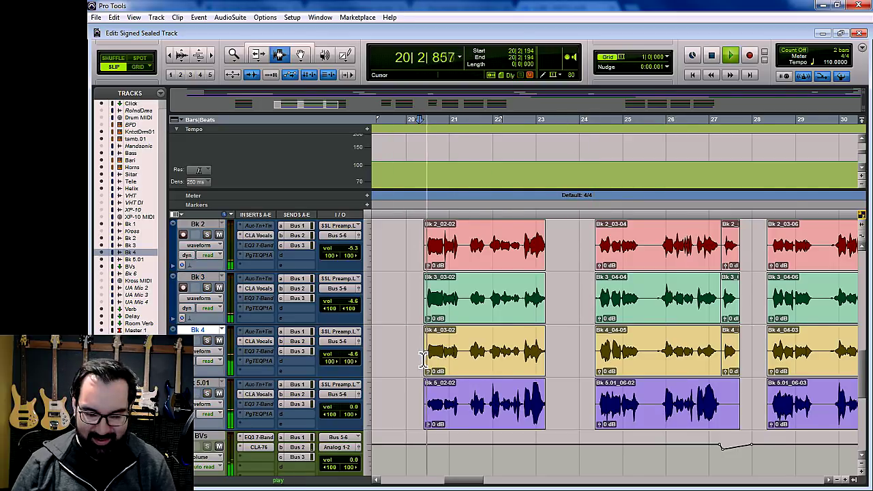
{"action": "key", "text": "ctrl+["}
{"action": "key", "text": "ctrl+["}
{"action": "key", "text": "ctrl+["}
{"action": "scroll", "coordinate": [457, 409], "scroll_direction": "up", "scroll_amount": 5}
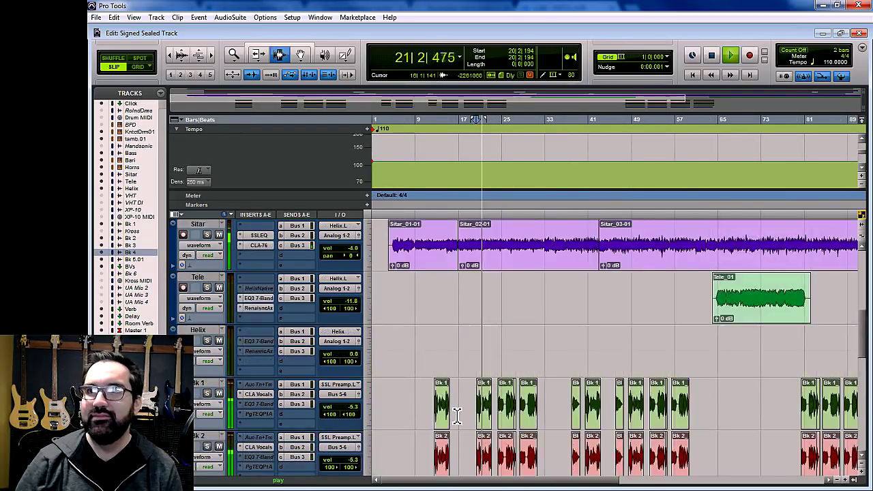
{"action": "key", "text": "ctrl+]"}
{"action": "key", "text": "ctrl+]"}
{"action": "key", "text": "ctrl+]"}
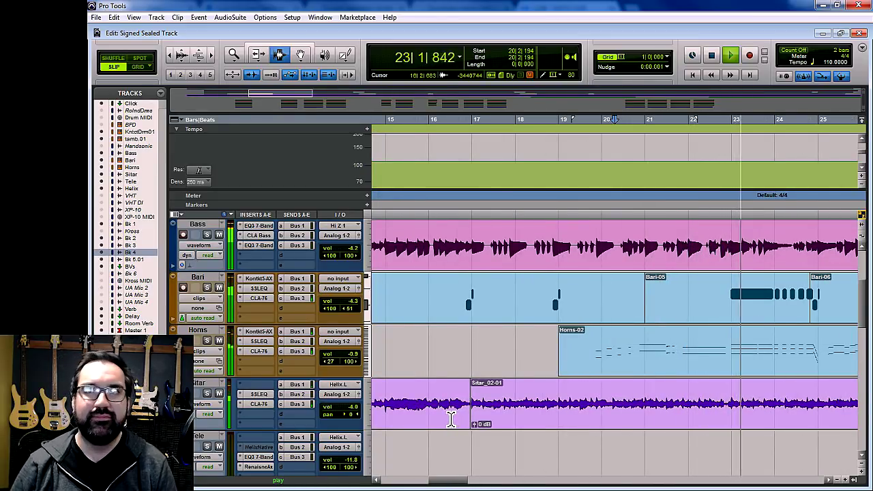
{"action": "key", "text": "ctrl+["}
{"action": "key", "text": "ctrl+["}
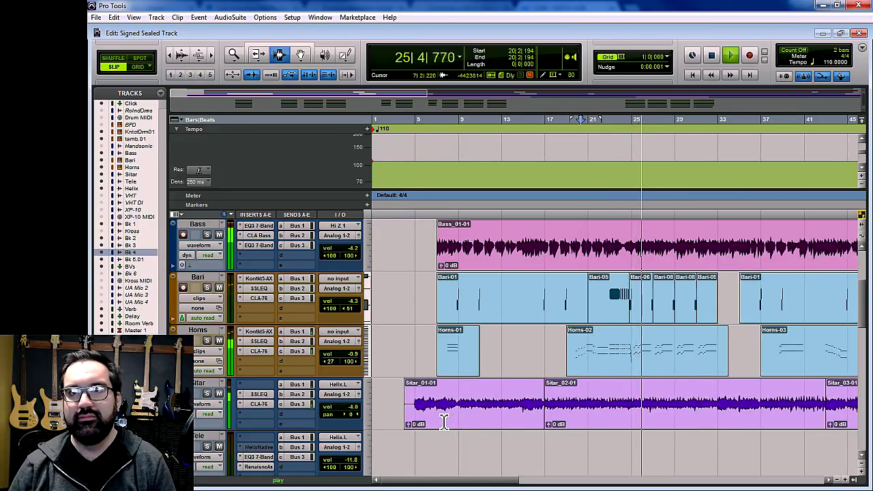
{"action": "key", "text": "space"}
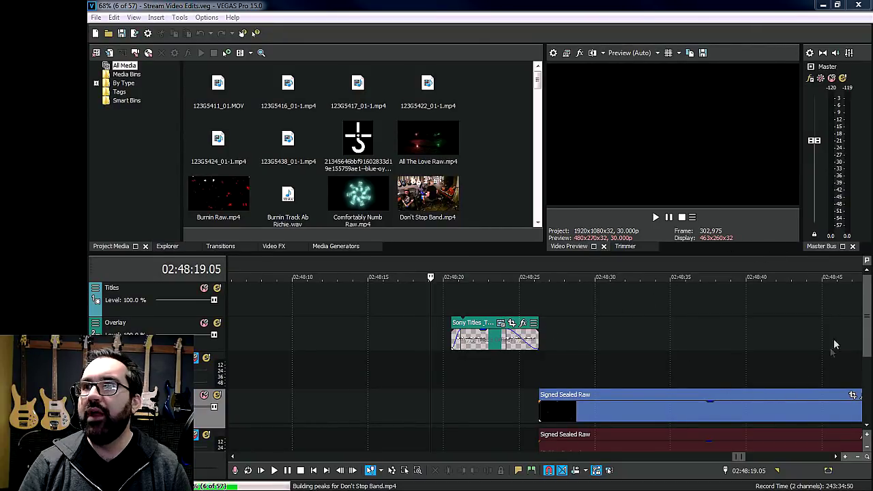
{"action": "scroll", "coordinate": [867, 322], "scroll_direction": "down", "scroll_amount": 2}
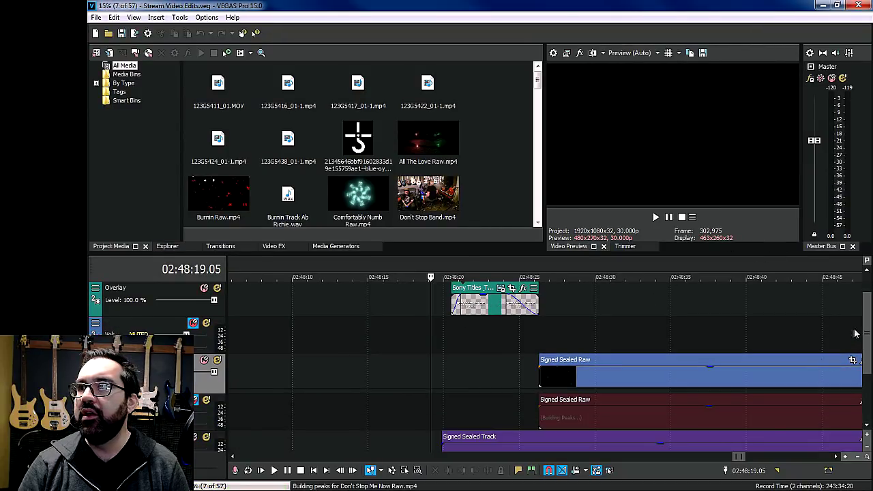
{"action": "scroll", "coordinate": [869, 308], "scroll_direction": "up", "scroll_amount": 2}
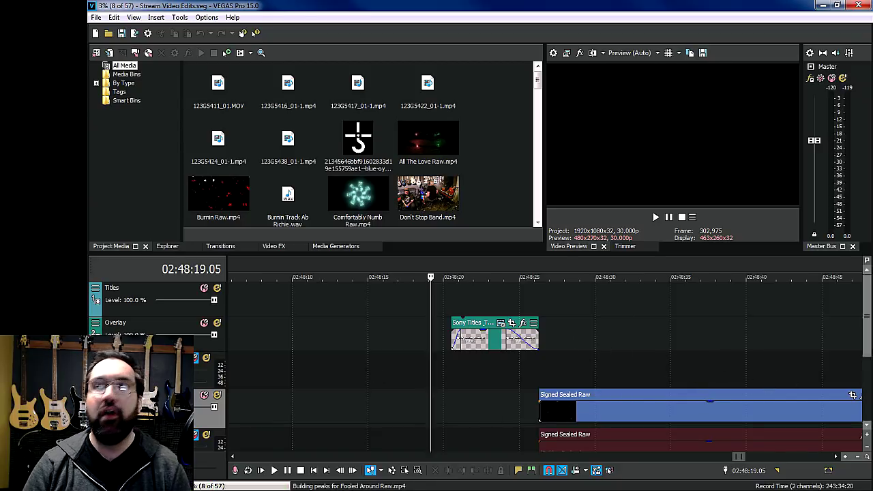
Play the video edit from 02:48:17.21 through the song title and into the start of the Signed Sealed Raw clip
{"action": "scroll", "coordinate": [865, 307], "scroll_direction": "down", "scroll_amount": 2}
{"action": "scroll", "coordinate": [860, 312], "scroll_direction": "up", "scroll_amount": 2}
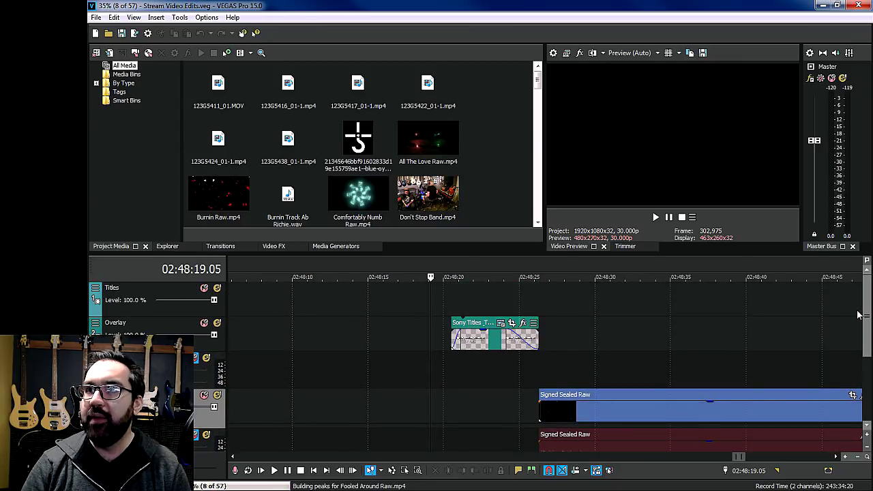
{"action": "scroll", "coordinate": [713, 374], "scroll_direction": "down", "scroll_amount": 2}
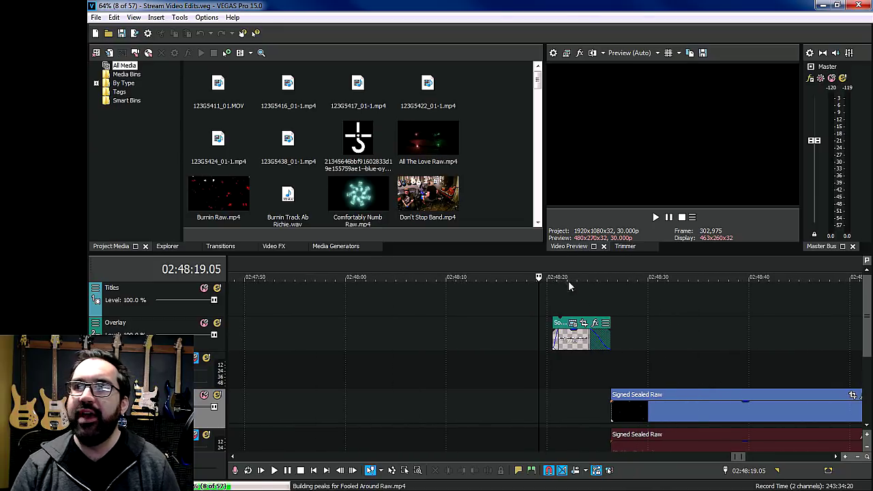
{"action": "left_click", "coordinate": [524, 264]}
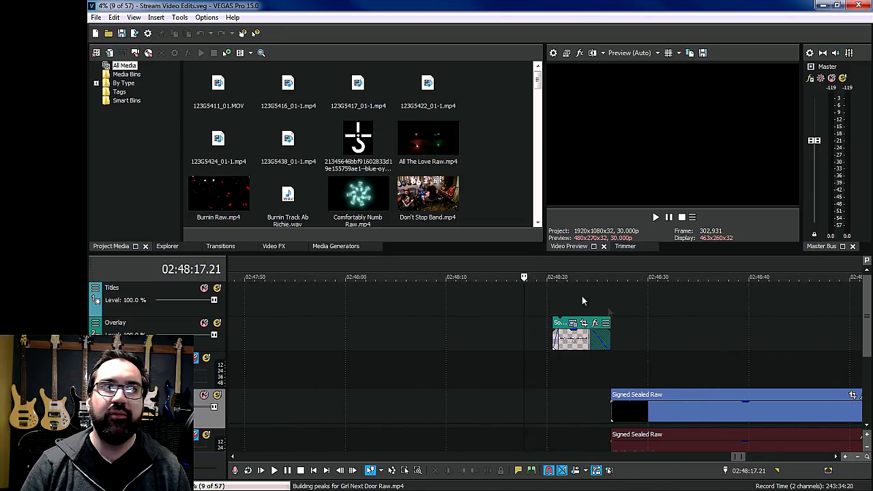
{"action": "key", "text": "space"}
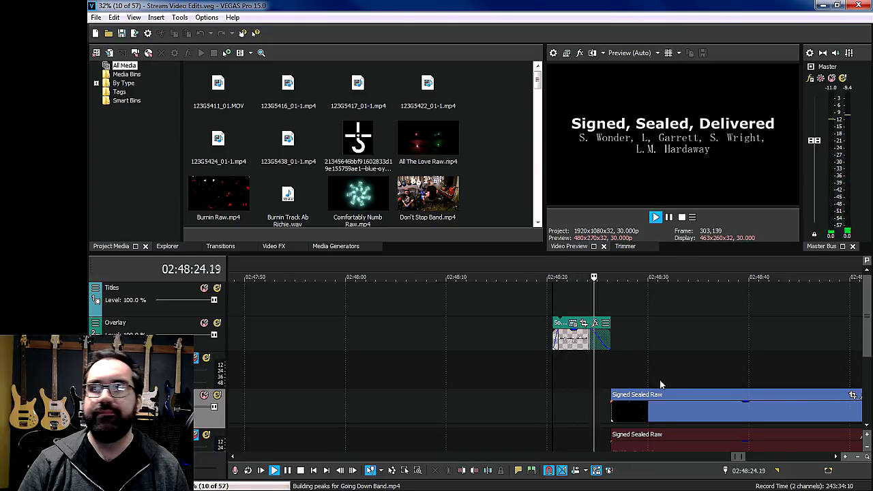
{"action": "scroll", "coordinate": [716, 423], "scroll_direction": "up", "scroll_amount": 2}
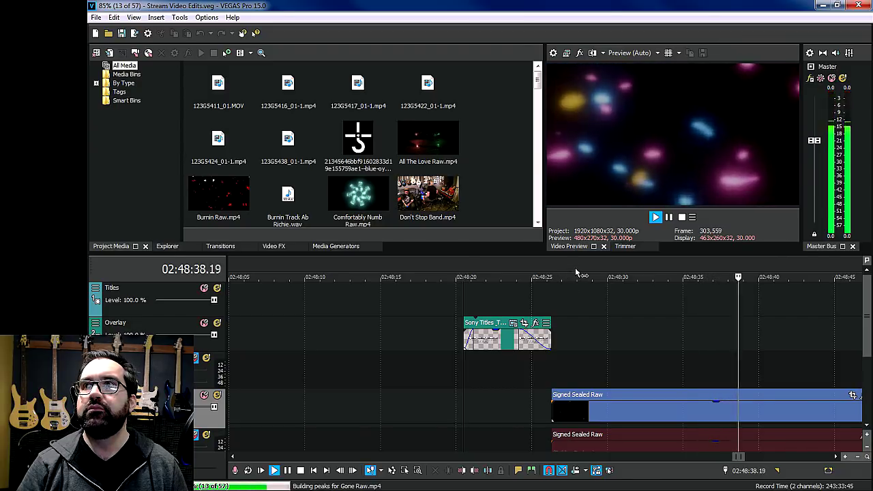
{"action": "key", "text": "space"}
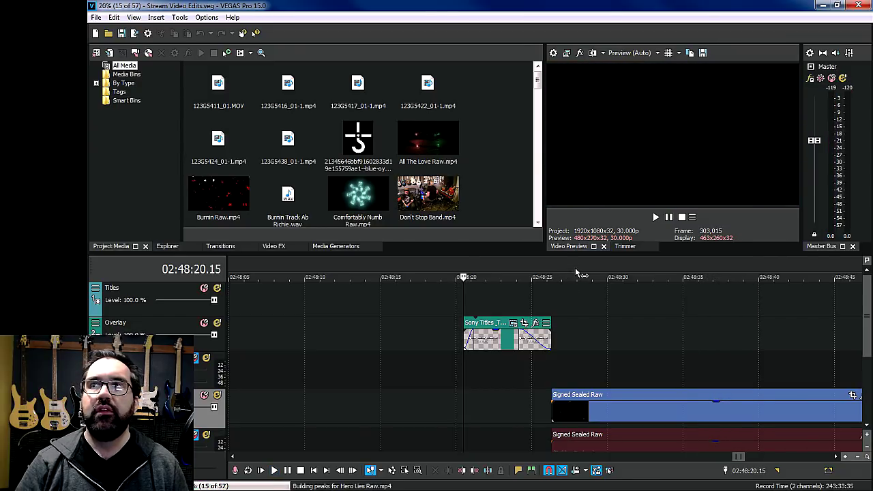
Place the playhead at 02:48:27.26 near the start of the Signed Sealed Raw clip and show the clip's full length on the timeline
{"action": "left_click", "coordinate": [575, 267]}
{"action": "scroll", "coordinate": [663, 378], "scroll_direction": "down", "scroll_amount": 3}
{"action": "scroll", "coordinate": [663, 379], "scroll_direction": "down", "scroll_amount": 3}
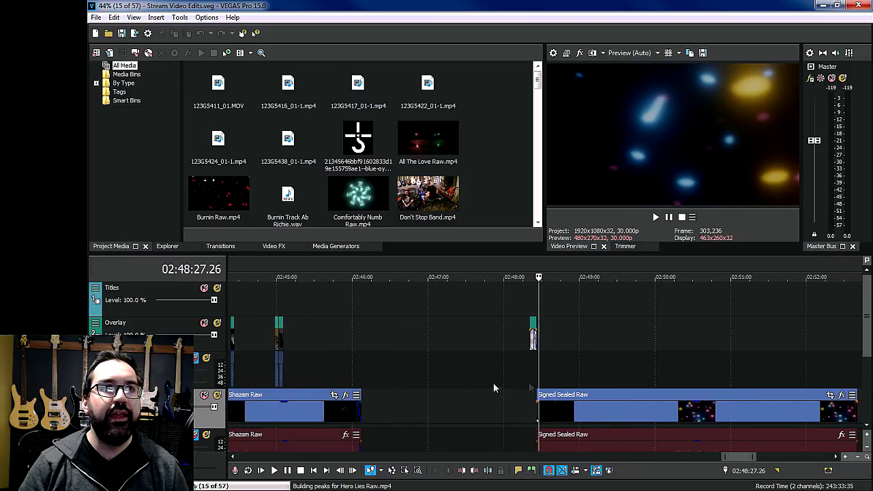